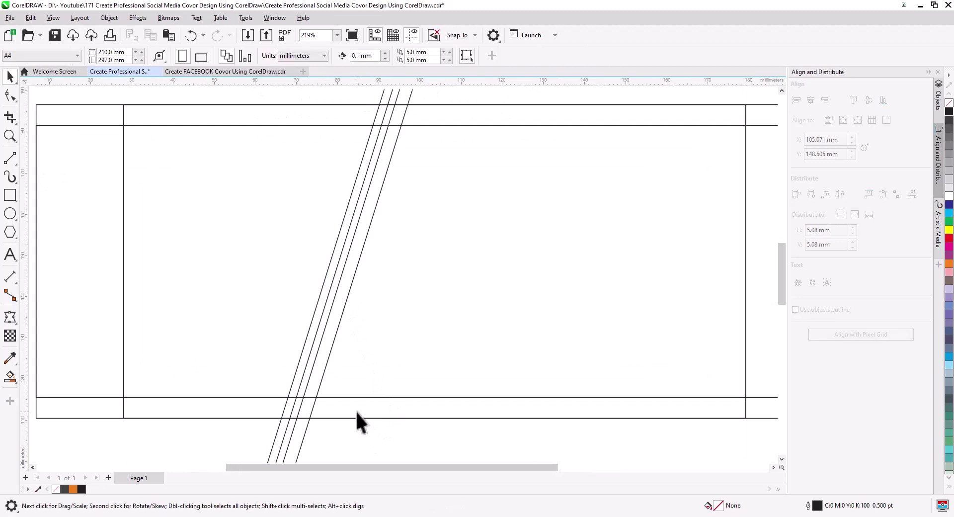
Duplicate the four slanted lines and place the copy about 47 mm to the right of the originals.
{"action": "scroll", "coordinate": [356, 411], "scroll_direction": "down", "scroll_amount": 2}
{"action": "left_click_drag", "start_coordinate": [360, 415], "coordinate": [355, 352]}
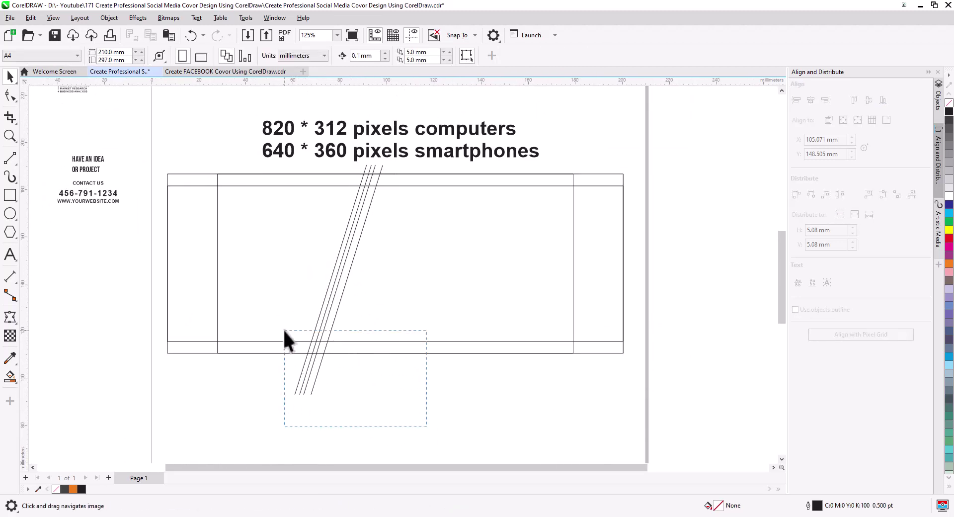
{"action": "left_click_drag", "start_coordinate": [251, 188], "coordinate": [252, 159]}
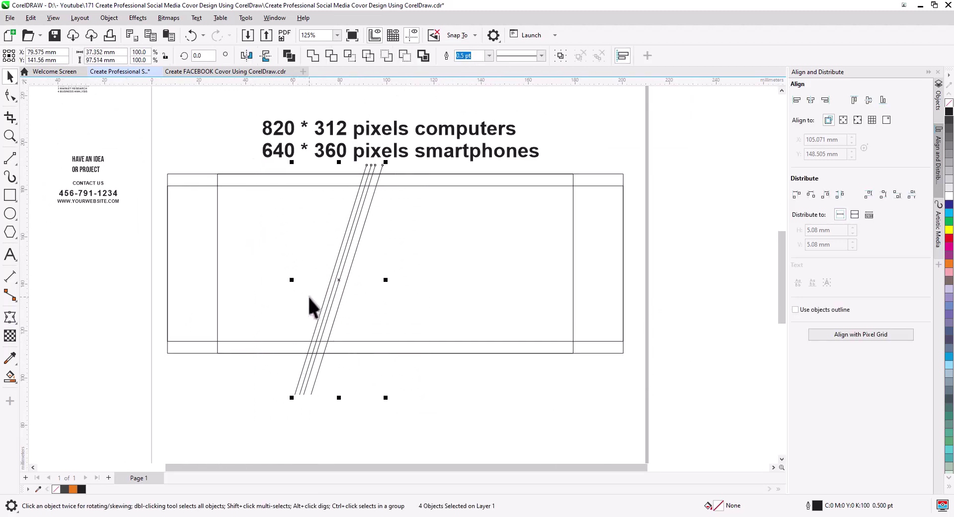
{"action": "left_click_drag", "start_coordinate": [338, 280], "coordinate": [448, 292]}
{"action": "left_click", "coordinate": [466, 314]}
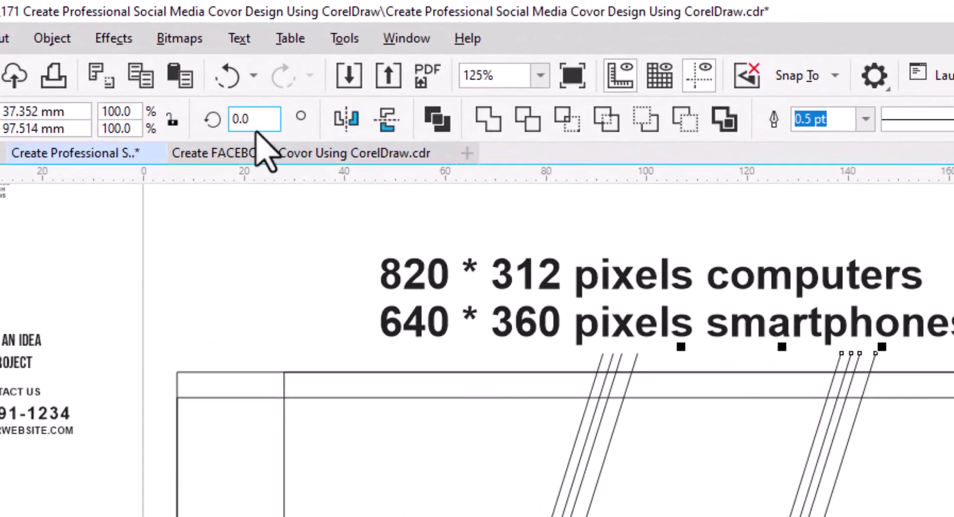
Rotate the copied group of slanted lines by 180 degrees.
{"action": "left_click", "coordinate": [204, 56]}
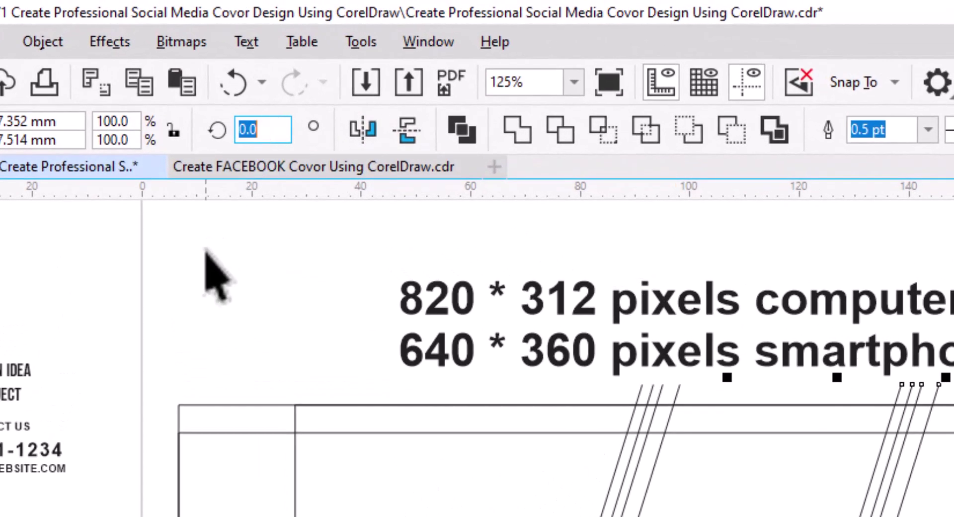
{"action": "type", "text": "180"}
{"action": "key", "text": "Return"}
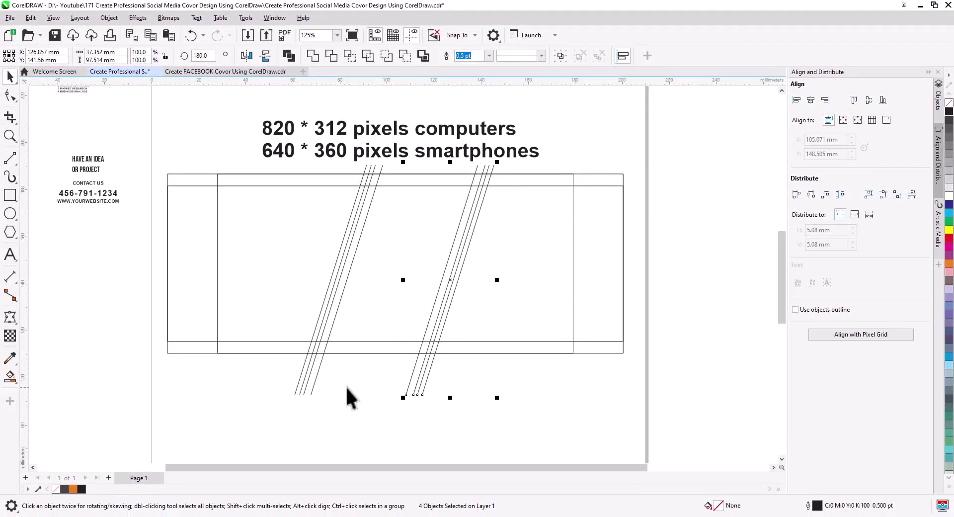
{"action": "left_click", "coordinate": [363, 397]}
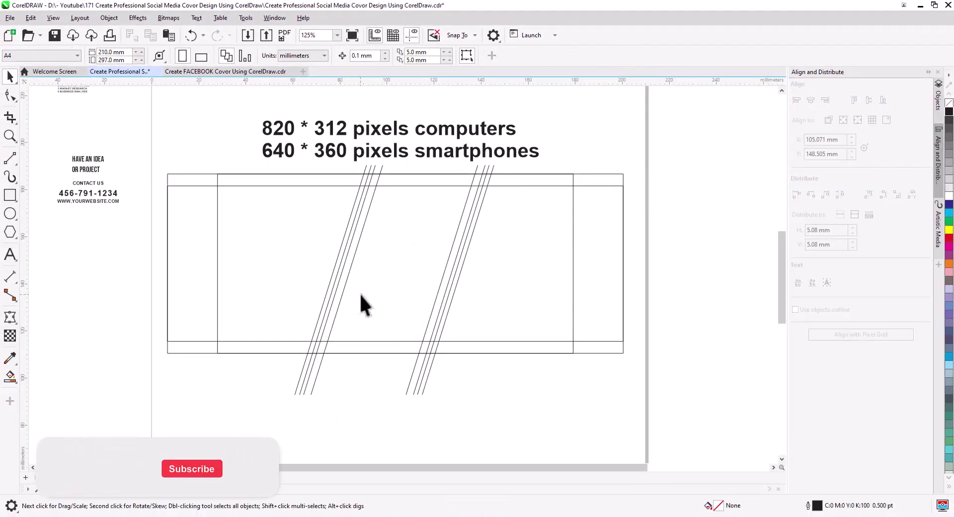
Draw a diagonal line across the original slanted lines, about 24 mm wide and 31 mm high, descending to the right.
{"action": "left_click", "coordinate": [9, 160]}
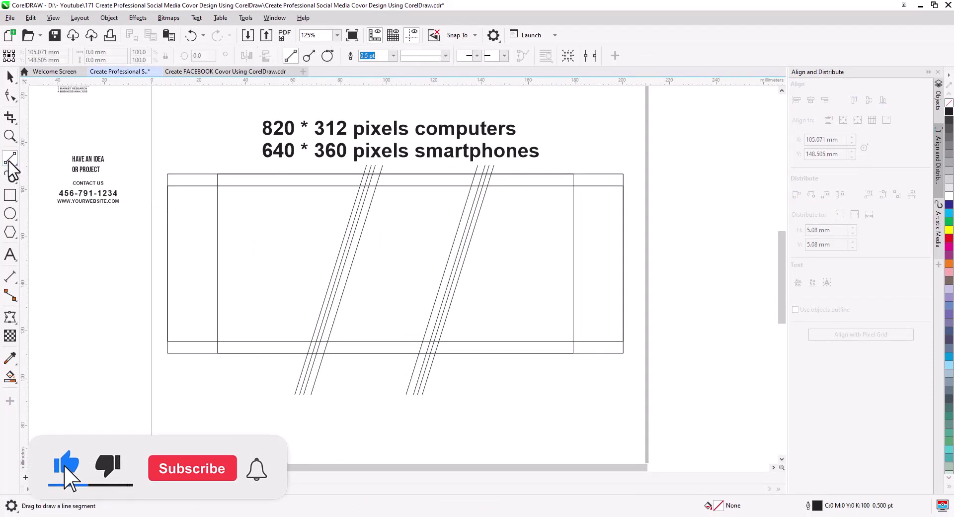
{"action": "left_click", "coordinate": [324, 207]}
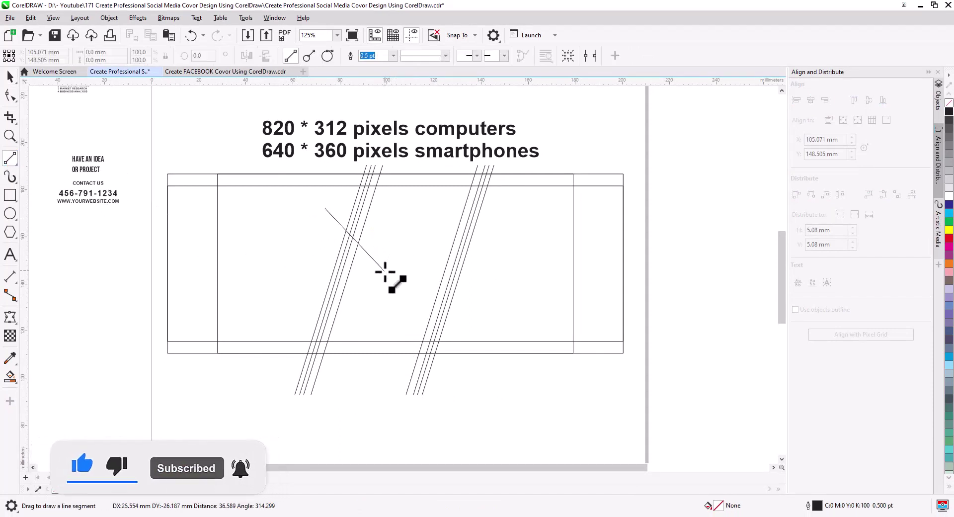
{"action": "left_click", "coordinate": [382, 281]}
{"action": "left_click", "coordinate": [9, 75]}
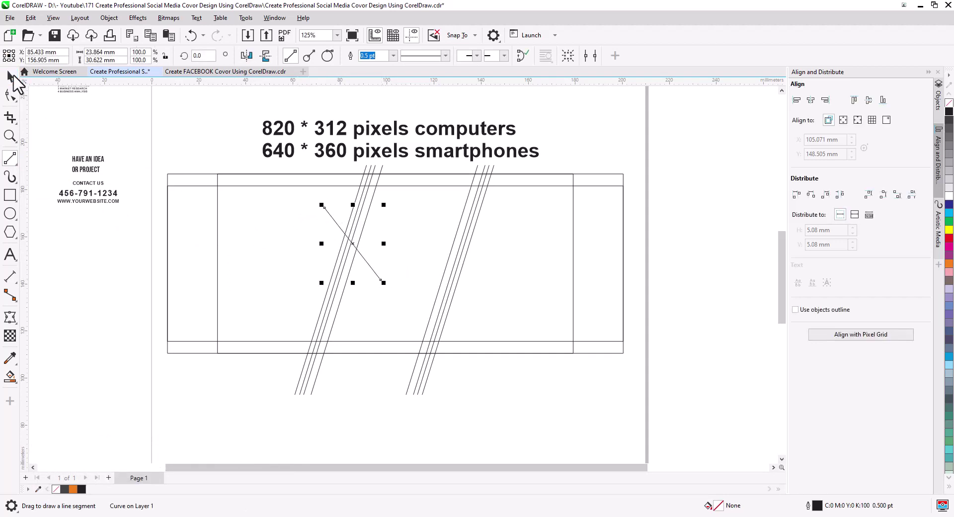
Reposition the diagonal line over the original slanted lines and add a parallel copy about 8.5 mm apart vertically.
{"action": "scroll", "coordinate": [357, 230], "scroll_direction": "up", "scroll_amount": 5}
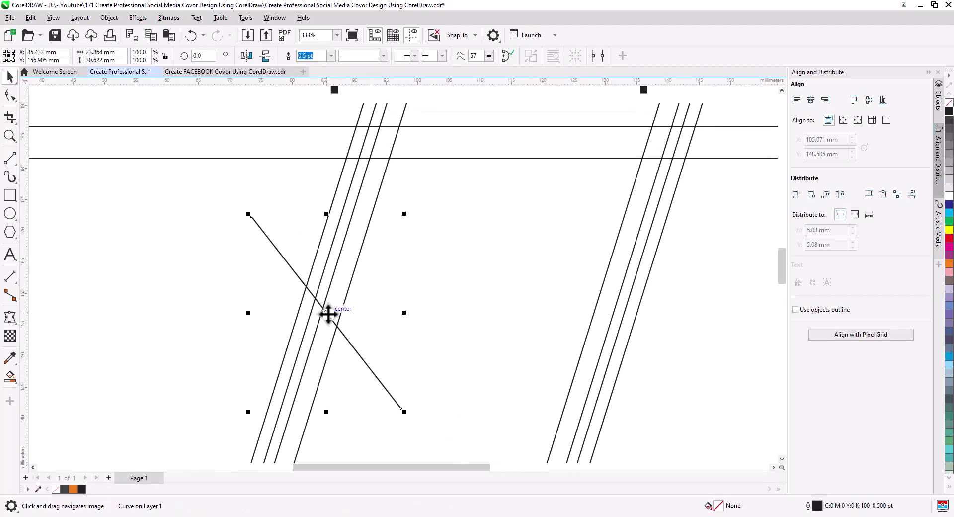
{"action": "left_click_drag", "start_coordinate": [331, 316], "coordinate": [348, 281]}
{"action": "scroll", "coordinate": [400, 291], "scroll_direction": "down", "scroll_amount": 4}
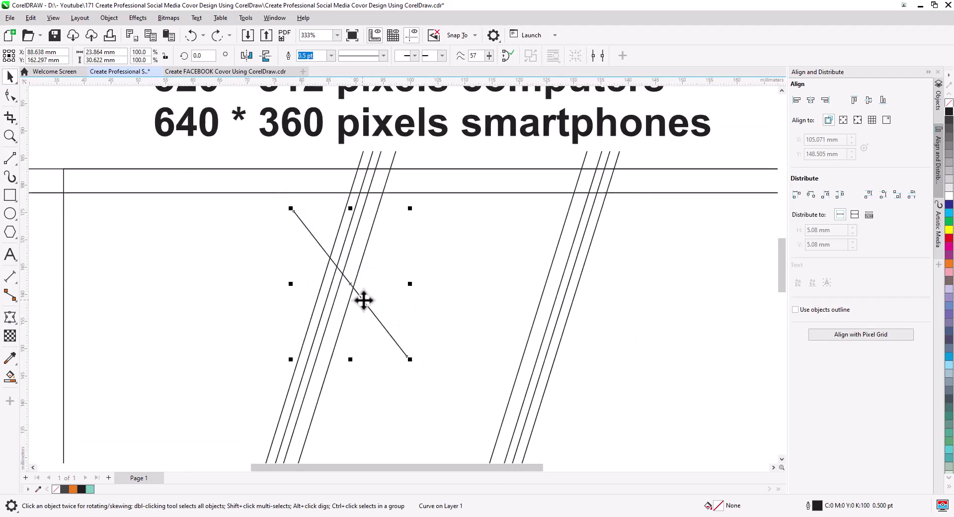
{"action": "left_click_drag", "start_coordinate": [371, 334], "coordinate": [384, 251]}
{"action": "left_click", "coordinate": [405, 277]}
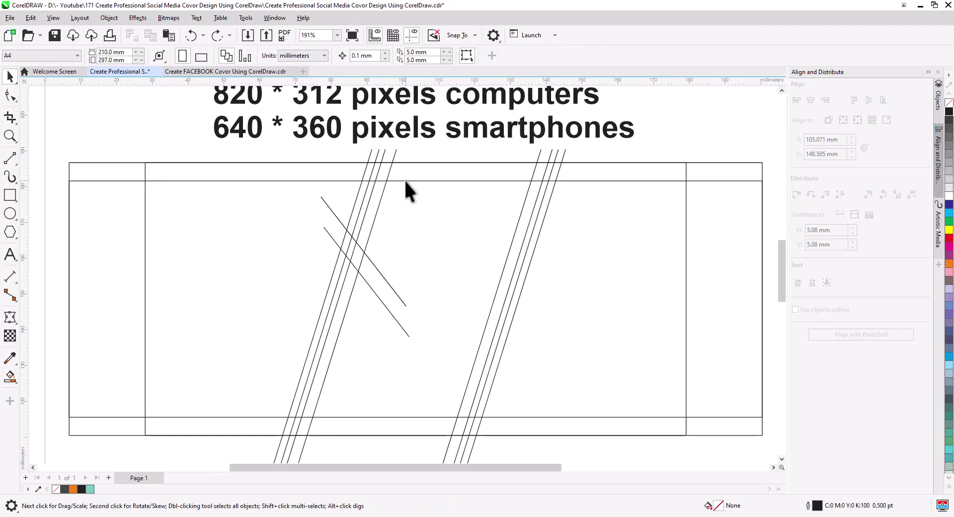
Delete the wide, shorter rectangle that marks the 820 × 312 computer area.
{"action": "left_click", "coordinate": [405, 180]}
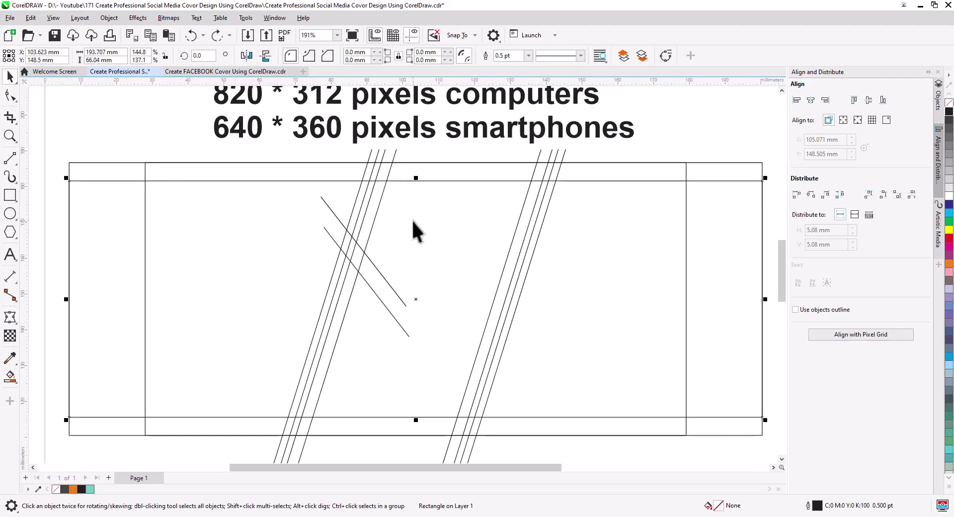
{"action": "key", "text": "Delete"}
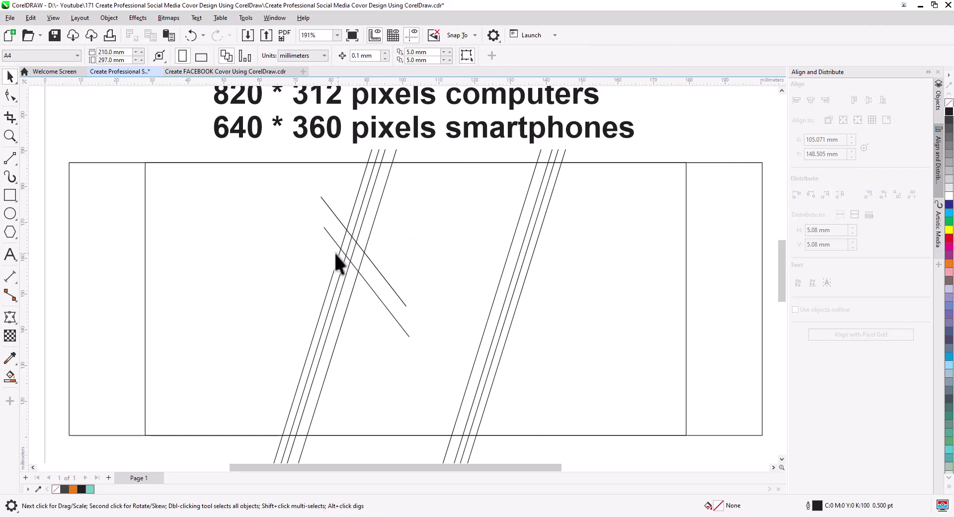
Smart-fill the narrow leftmost stripe above the upper diagonal line with teal C:52 M:0 Y:28 K:0, and delete that diagonal.
{"action": "left_click", "coordinate": [10, 376]}
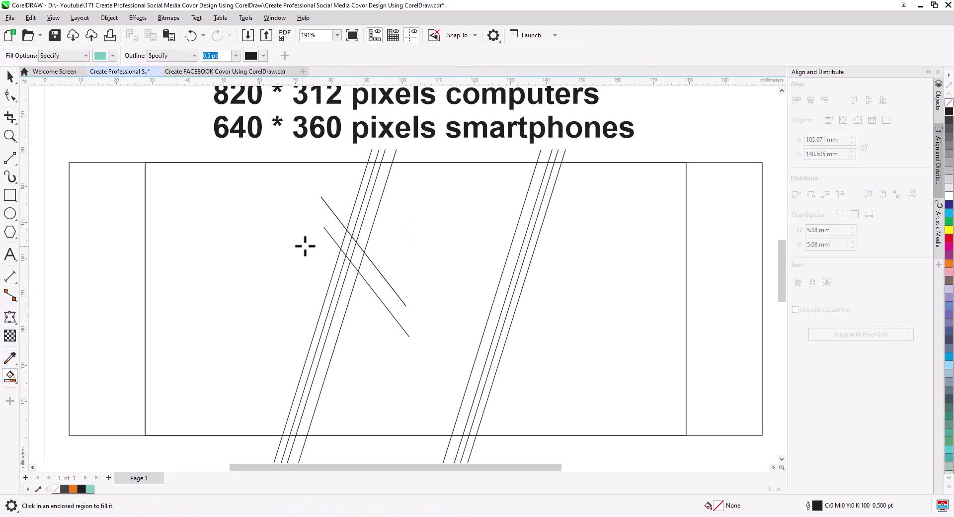
{"action": "left_click", "coordinate": [363, 189]}
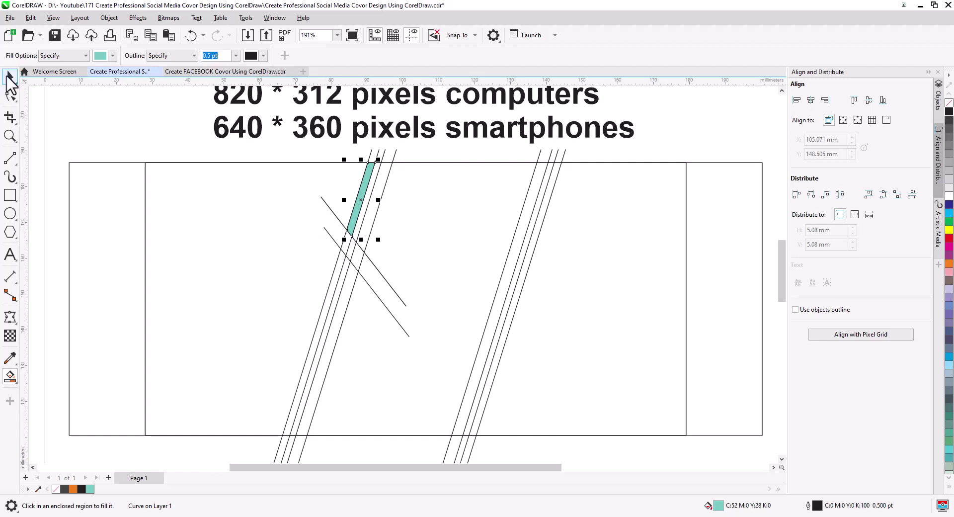
{"action": "left_click", "coordinate": [9, 77]}
{"action": "left_click", "coordinate": [401, 297]}
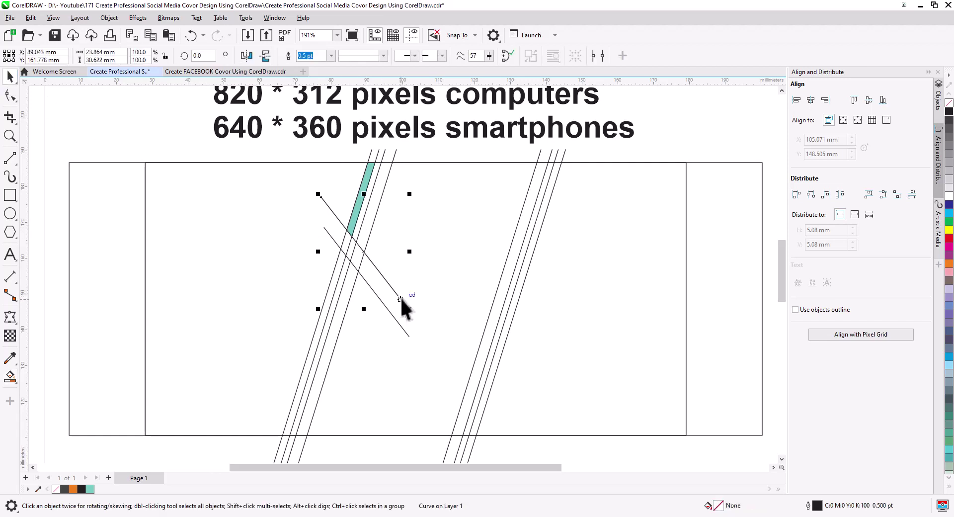
{"action": "key", "text": "Delete"}
Smart-fill the wider stripe above the remaining diagonal line with the same teal, and delete that diagonal.
{"action": "left_click", "coordinate": [10, 376]}
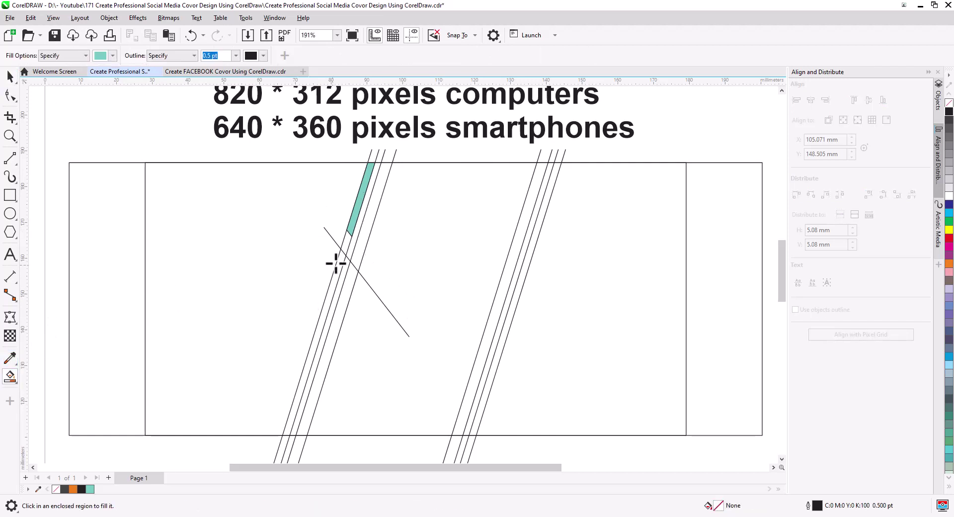
{"action": "left_click", "coordinate": [372, 219]}
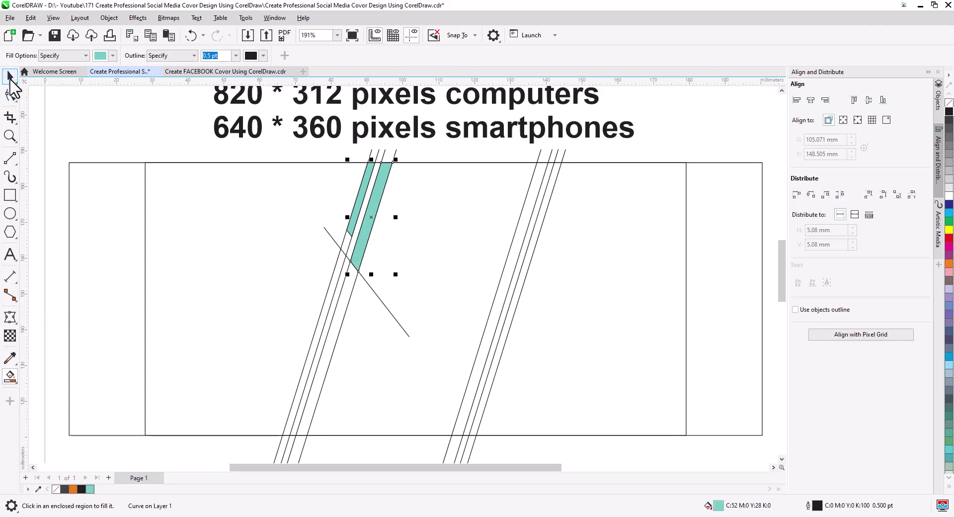
{"action": "left_click", "coordinate": [9, 77]}
{"action": "left_click", "coordinate": [407, 333]}
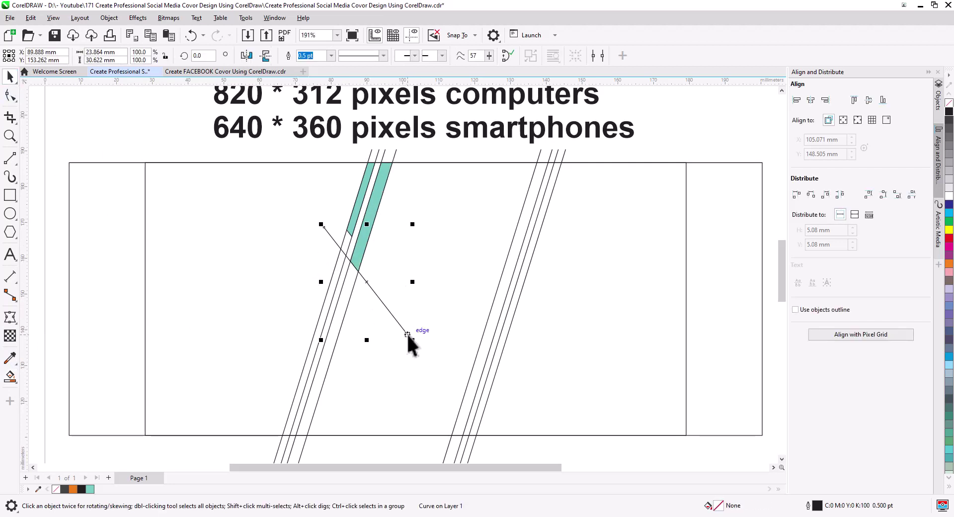
{"action": "key", "text": "Delete"}
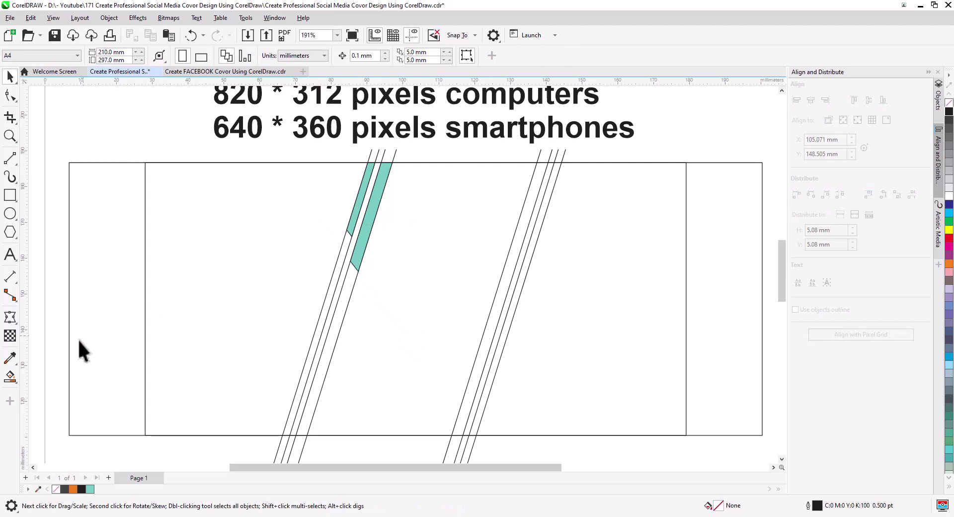
Smart-fill the large slanted band between the two groups of slanted lines with the same teal.
{"action": "left_click", "coordinate": [9, 376]}
{"action": "left_click", "coordinate": [462, 326]}
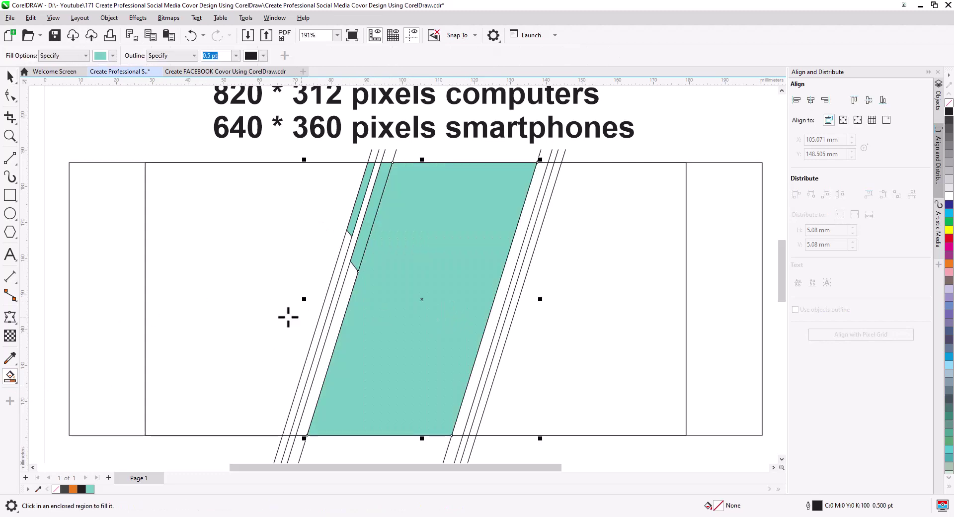
{"action": "left_click", "coordinate": [9, 76]}
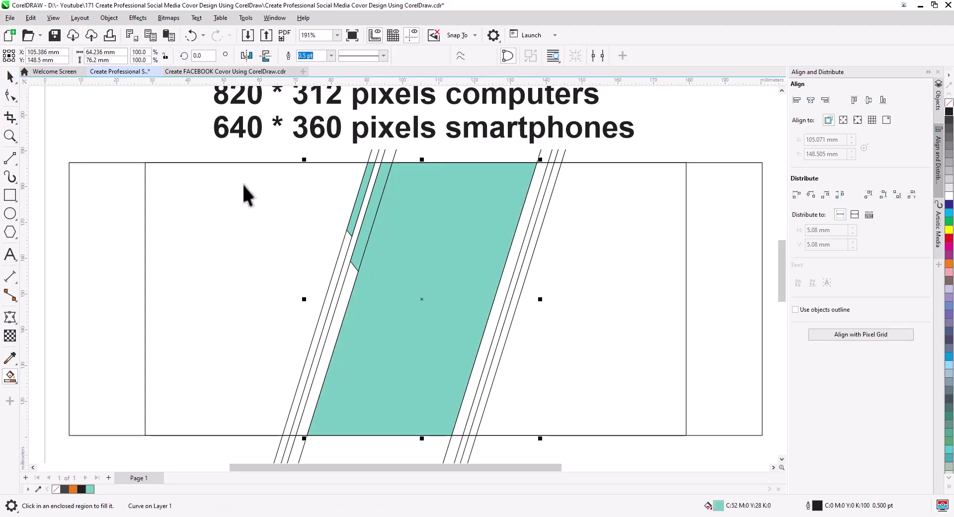
Delete the four slanted guide lines along the left edge of the teal band.
{"action": "left_click", "coordinate": [383, 150]}
{"action": "left_click", "coordinate": [384, 150]}
{"action": "key", "text": "Delete"}
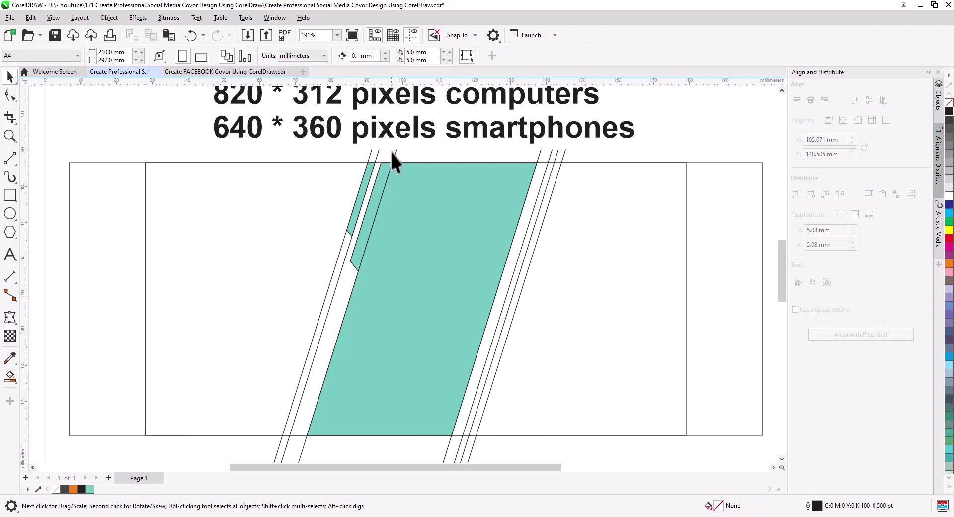
{"action": "left_click", "coordinate": [395, 151]}
{"action": "key", "text": "Delete"}
{"action": "left_click", "coordinate": [377, 150]}
{"action": "key", "text": "Delete"}
{"action": "left_click", "coordinate": [369, 153]}
{"action": "key", "text": "Delete"}
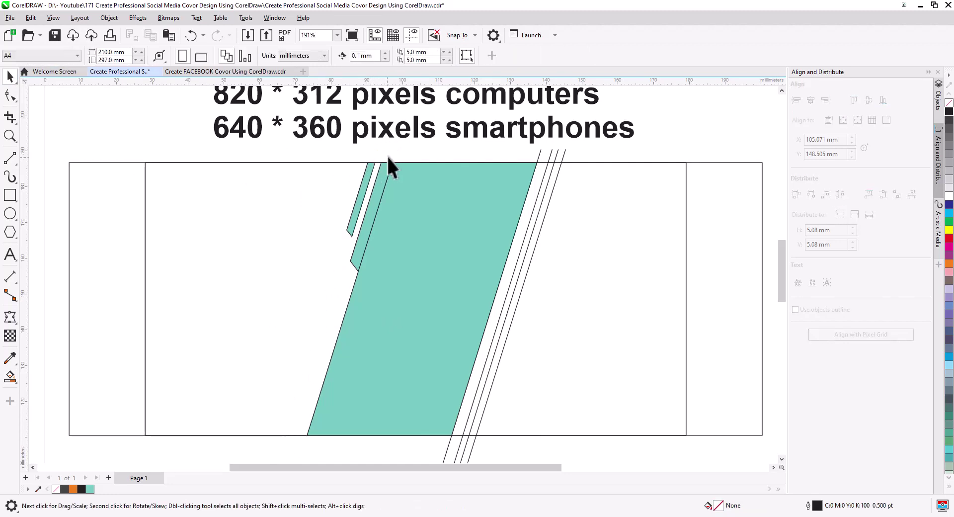
Move the narrow teal stripe about 0.9 mm right, closer to the wider stripe.
{"action": "left_click", "coordinate": [367, 192]}
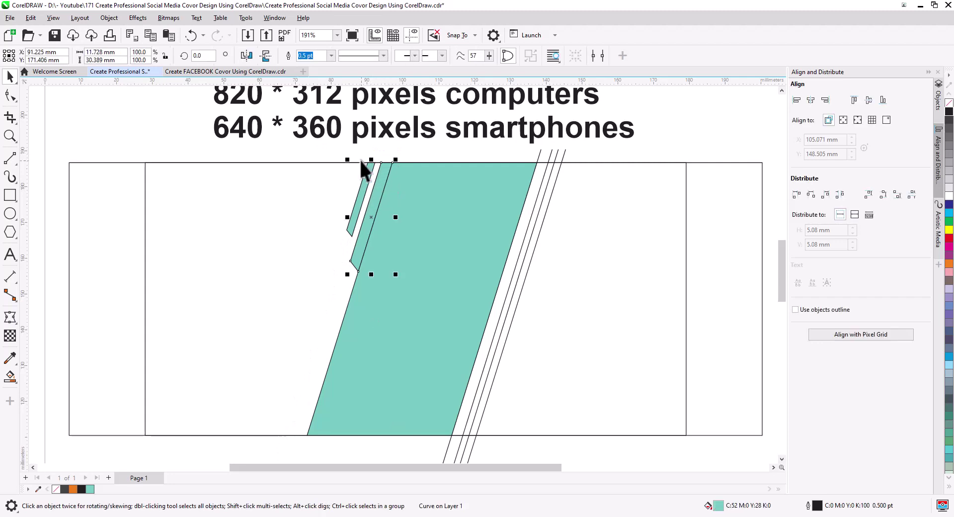
{"action": "left_click", "coordinate": [359, 158]}
{"action": "scroll", "coordinate": [368, 164], "scroll_direction": "up", "scroll_amount": 2}
{"action": "left_click", "coordinate": [376, 177]}
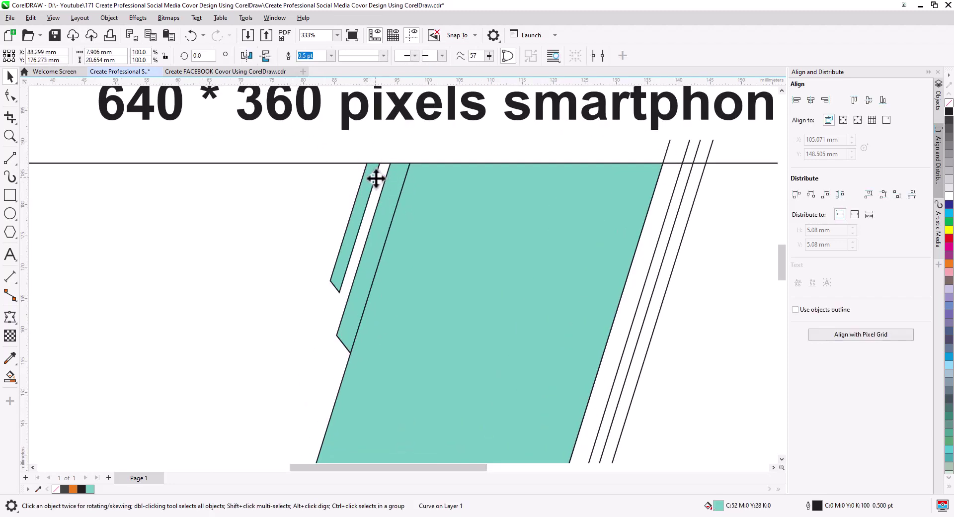
{"action": "left_click_drag", "start_coordinate": [379, 178], "coordinate": [381, 178]}
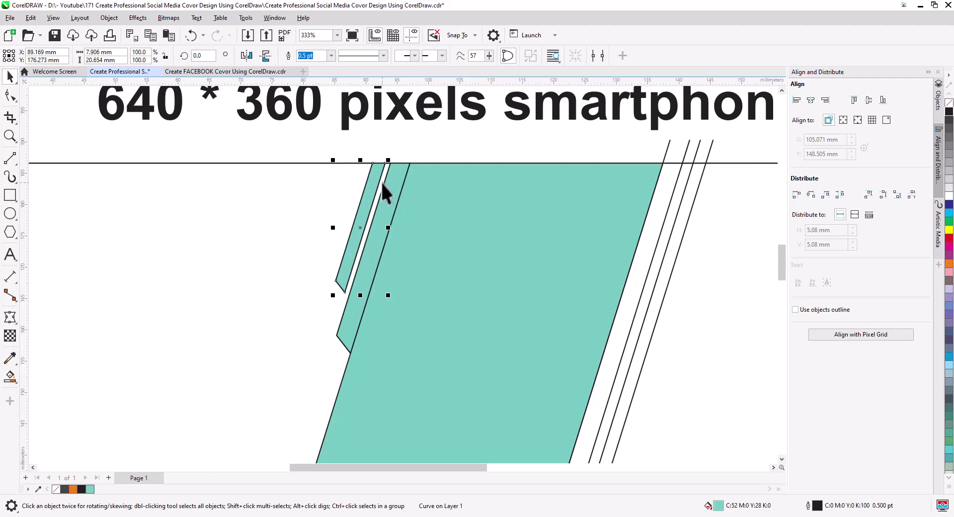
Copy both small teal stripes, mirror the copy horizontally and vertically, and snap it to the band's lower-right corner.
{"action": "left_click", "coordinate": [388, 203], "text": "shift"}
{"action": "scroll", "coordinate": [383, 219], "scroll_direction": "down", "scroll_amount": 2}
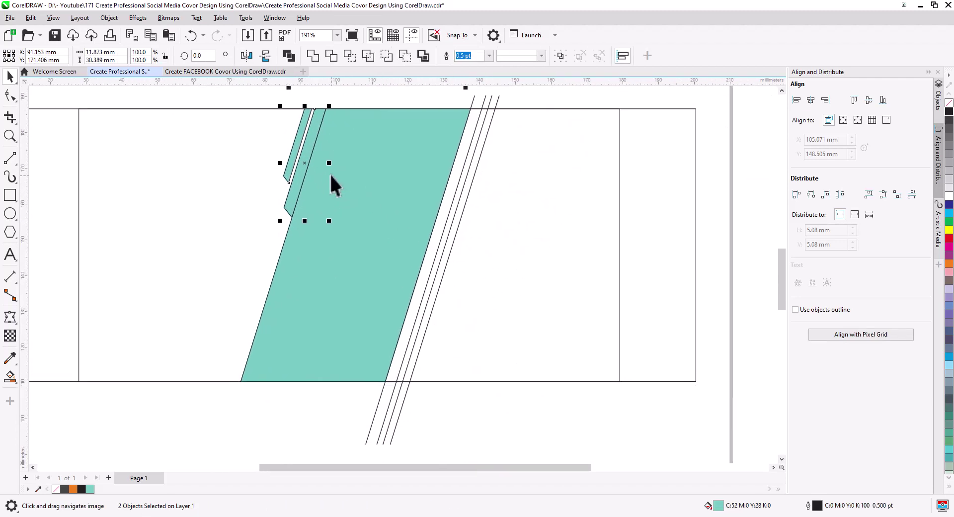
{"action": "left_click_drag", "start_coordinate": [311, 149], "coordinate": [502, 312]}
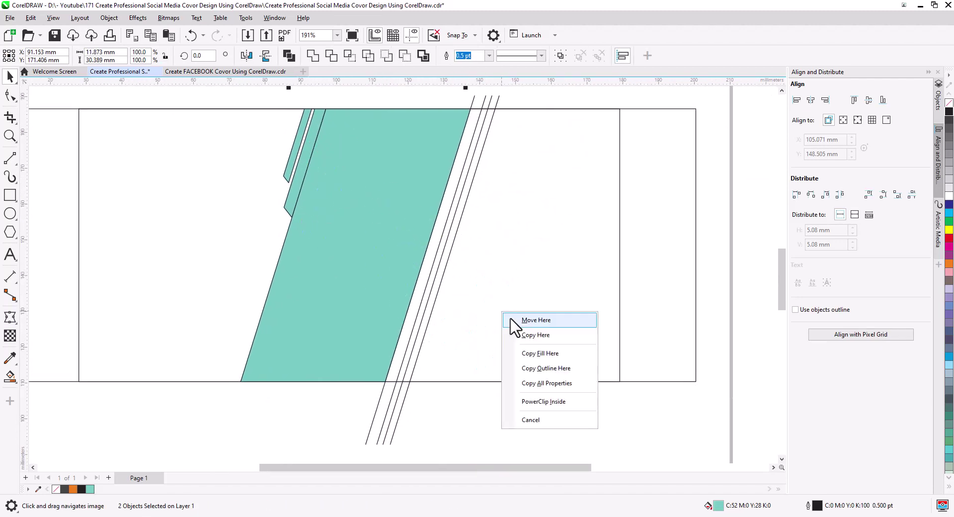
{"action": "left_click", "coordinate": [539, 336]}
{"action": "left_click", "coordinate": [250, 57]}
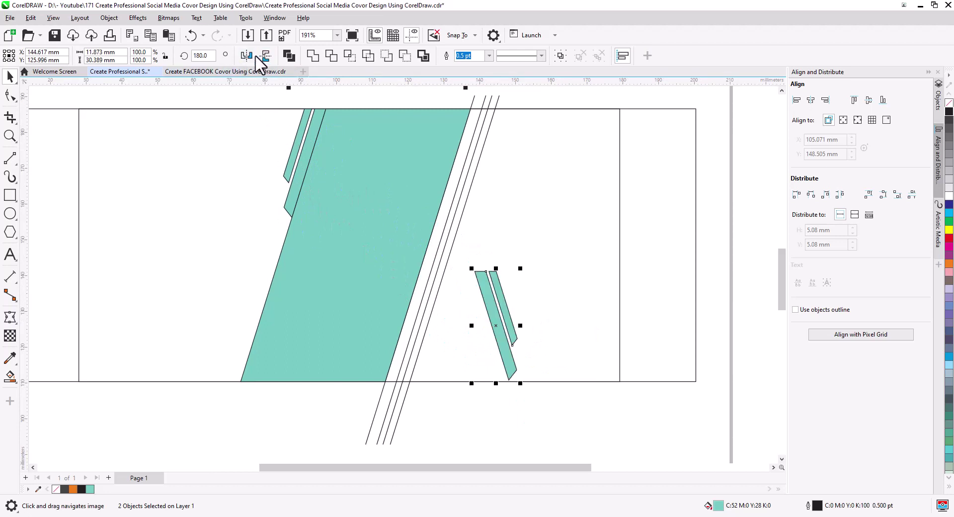
{"action": "left_click", "coordinate": [269, 58]}
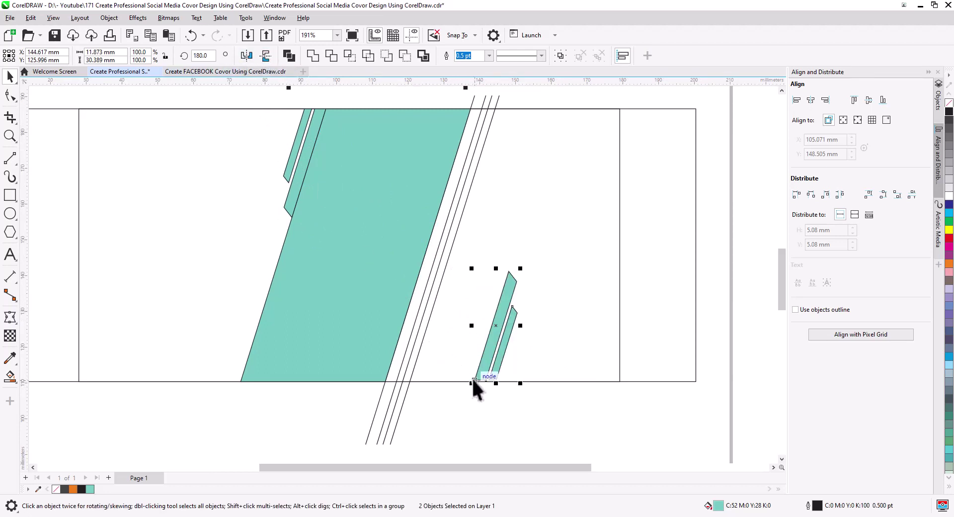
{"action": "left_click_drag", "start_coordinate": [473, 381], "coordinate": [387, 382]}
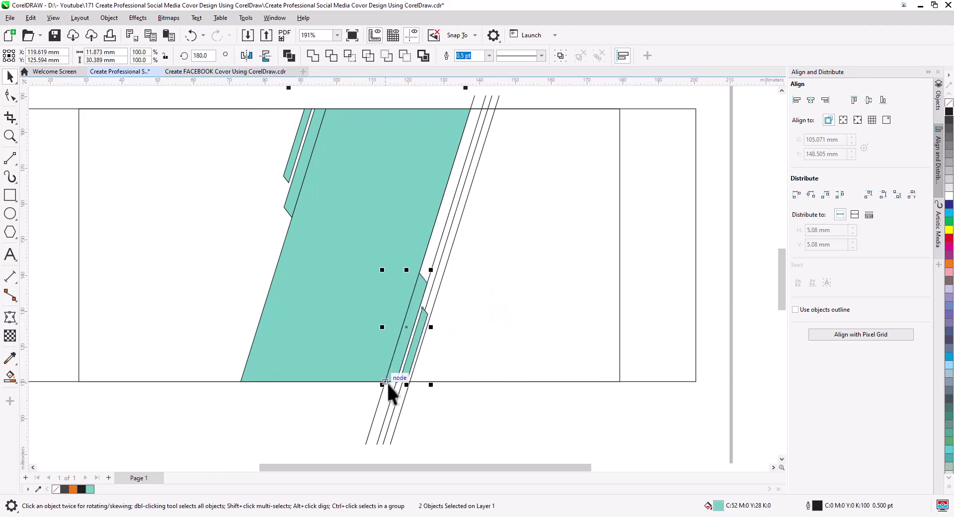
Delete the four slanted guide lines along the right edge of the teal band.
{"action": "left_click", "coordinate": [402, 405]}
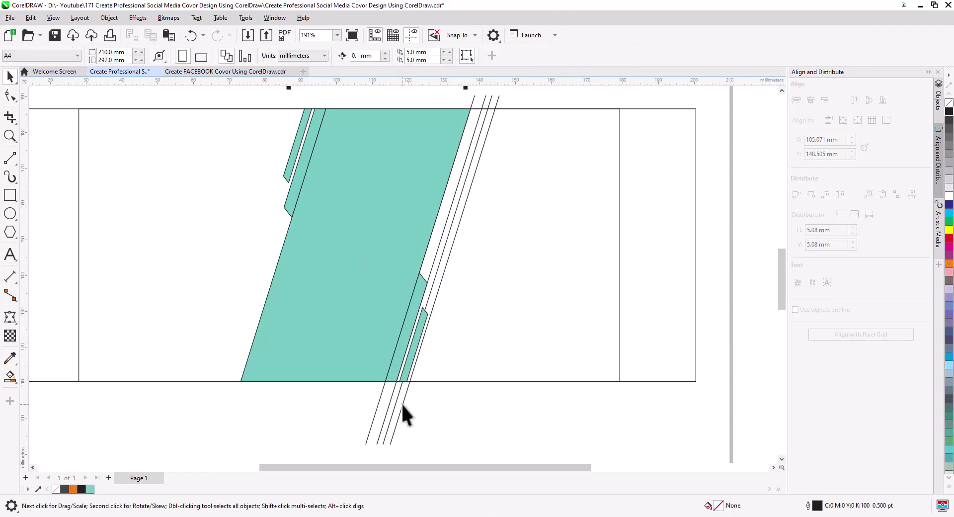
{"action": "left_click", "coordinate": [402, 404]}
{"action": "key", "text": "Delete"}
{"action": "left_click", "coordinate": [394, 404]}
{"action": "key", "text": "Delete"}
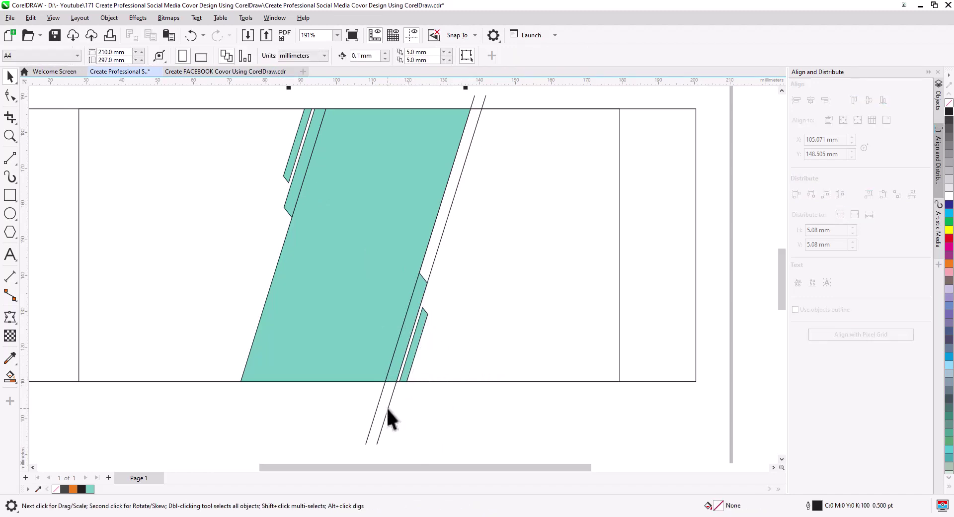
{"action": "left_click", "coordinate": [387, 407]}
{"action": "key", "text": "Delete"}
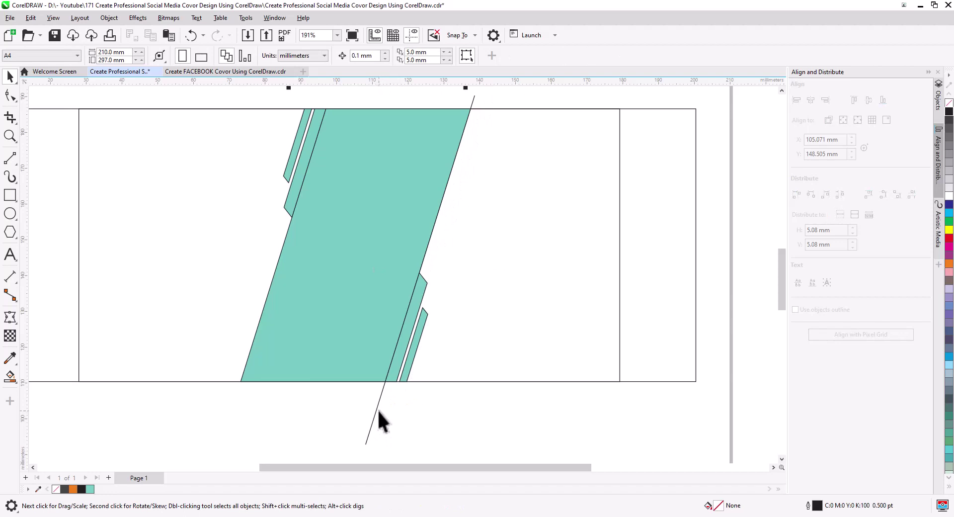
{"action": "left_click", "coordinate": [375, 407]}
{"action": "key", "text": "Delete"}
Paste the copied 193.707 × 66.04 mm frame rectangle and send it behind the teal shapes.
{"action": "key", "text": "ctrl+v"}
{"action": "key", "text": "shift+Page_Down"}
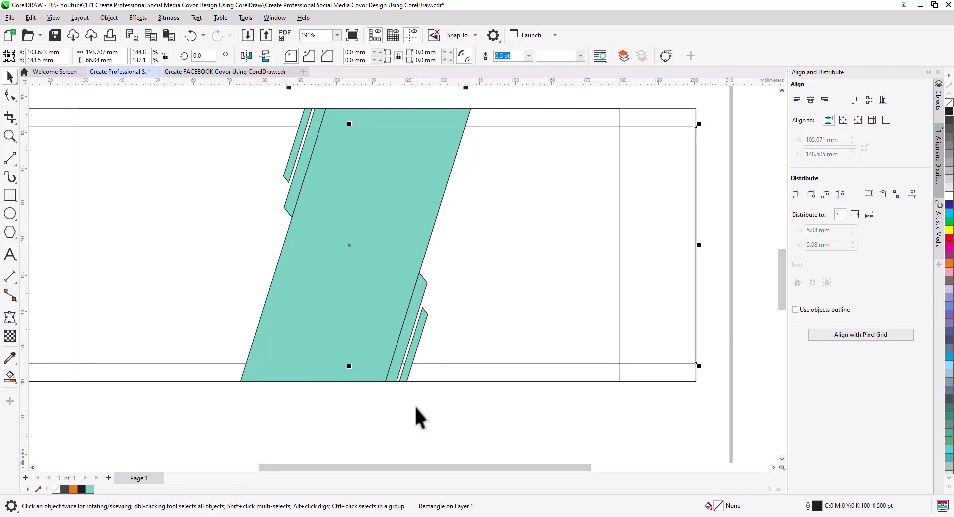
{"action": "left_click", "coordinate": [417, 407]}
Move the two lower-right teal stripes 1 mm right and the two upper-left stripes about 1 mm left, away from the band.
{"action": "left_click_drag", "start_coordinate": [346, 296], "coordinate": [340, 257]}
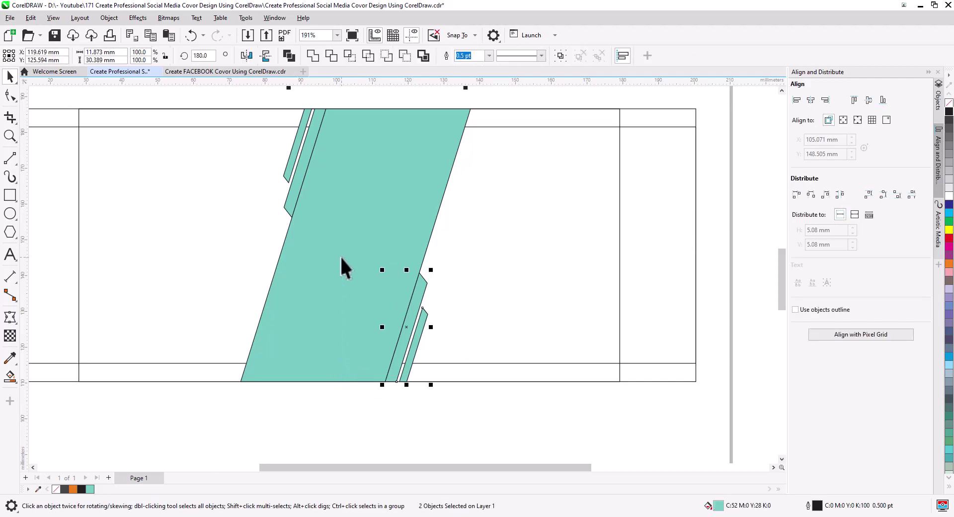
{"action": "key", "text": "Right"}
{"action": "key", "text": "Right"}
{"action": "key", "text": "Right"}
{"action": "key", "text": "Right"}
{"action": "key", "text": "Right"}
{"action": "key", "text": "Right"}
{"action": "key", "text": "Right"}
{"action": "key", "text": "Right"}
{"action": "key", "text": "Right"}
{"action": "key", "text": "Right"}
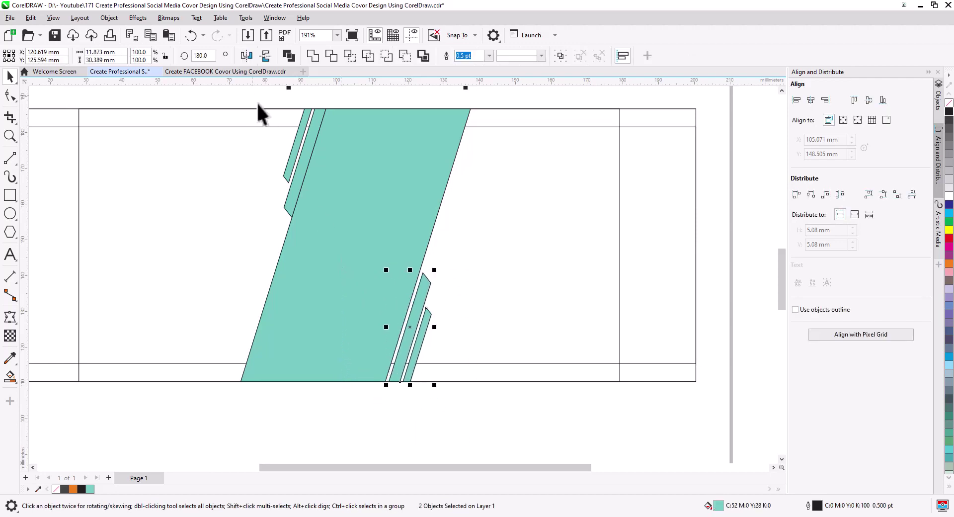
{"action": "left_click_drag", "start_coordinate": [259, 102], "coordinate": [370, 242]}
{"action": "left_click", "coordinate": [412, 414]}
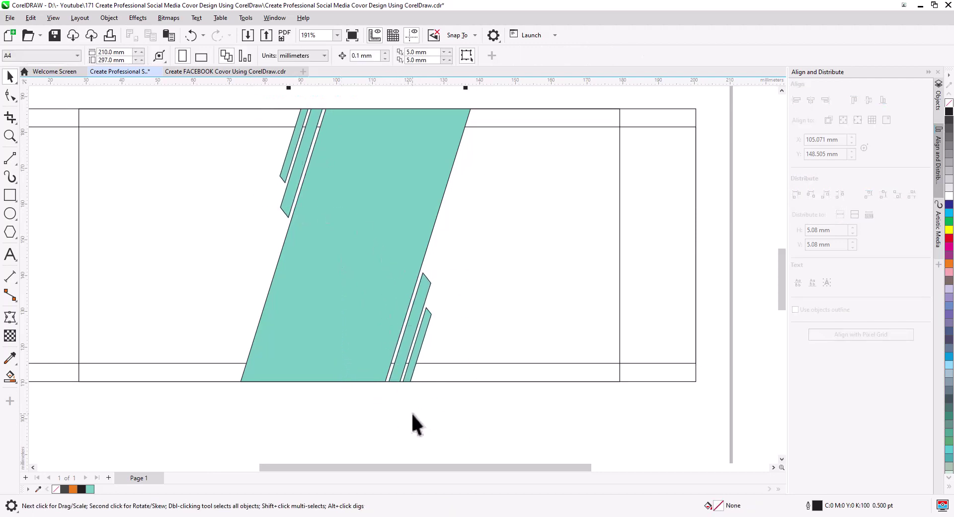
Copy the narrow lower-right stripe upward, snapping its bottom corner to the tip of the wider stripe.
{"action": "scroll", "coordinate": [413, 347], "scroll_direction": "up", "scroll_amount": 2}
{"action": "left_click_drag", "start_coordinate": [429, 317], "coordinate": [405, 358]}
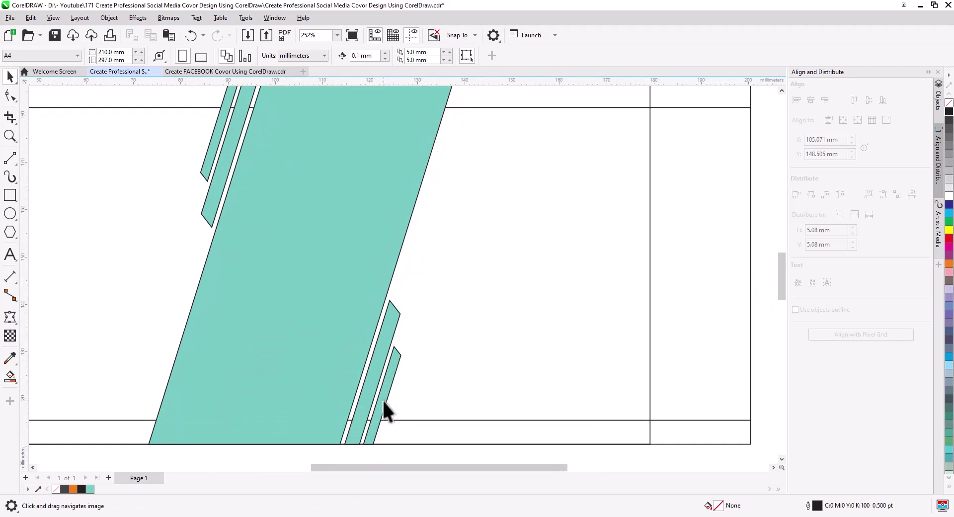
{"action": "left_click", "coordinate": [366, 440]}
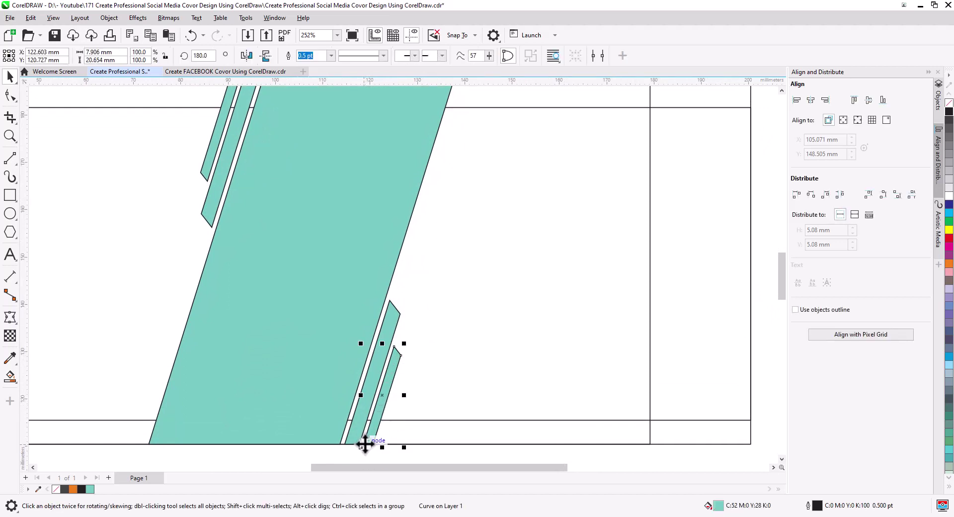
{"action": "left_click_drag", "start_coordinate": [365, 444], "coordinate": [394, 300]}
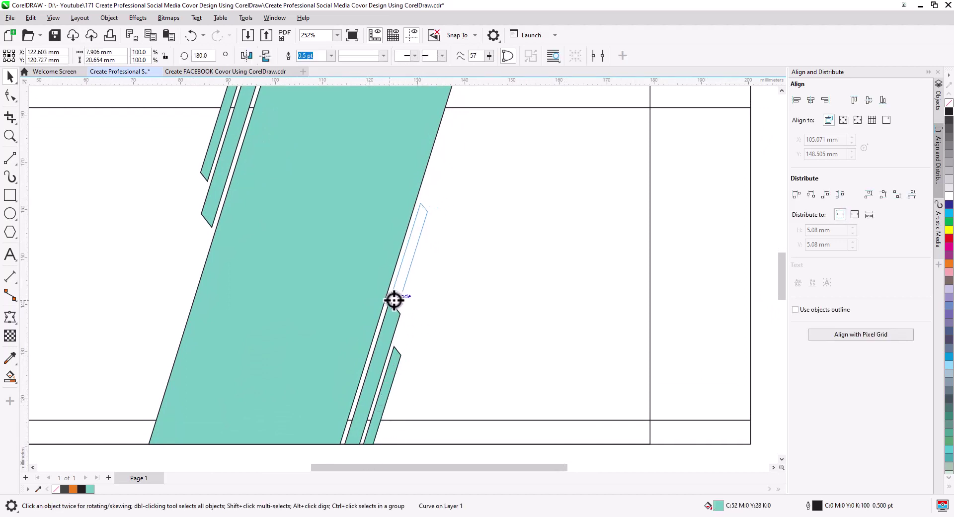
{"action": "left_click", "coordinate": [420, 322]}
Draw two slanted lines along the left and right edges of the copied stripe.
{"action": "scroll", "coordinate": [431, 307], "scroll_direction": "up", "scroll_amount": 2}
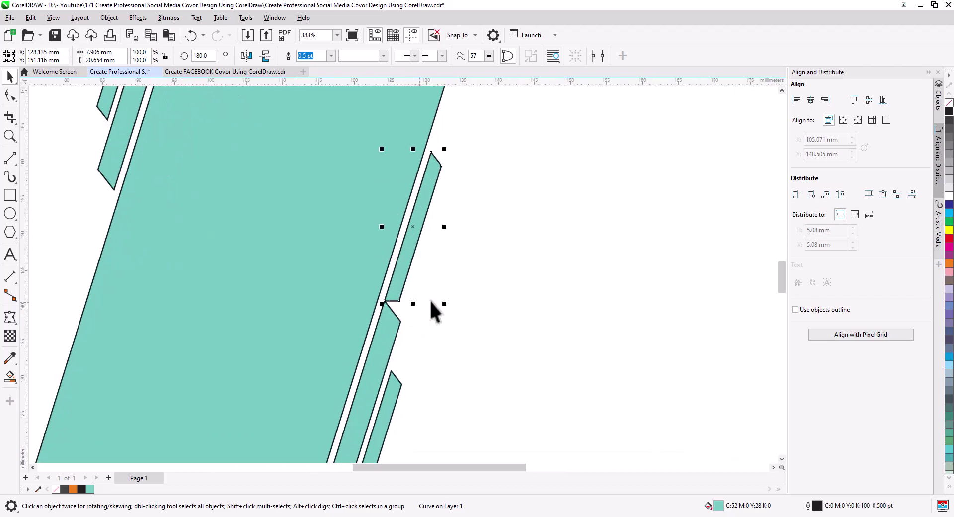
{"action": "left_click_drag", "start_coordinate": [444, 307], "coordinate": [435, 312]}
{"action": "left_click", "coordinate": [14, 161]}
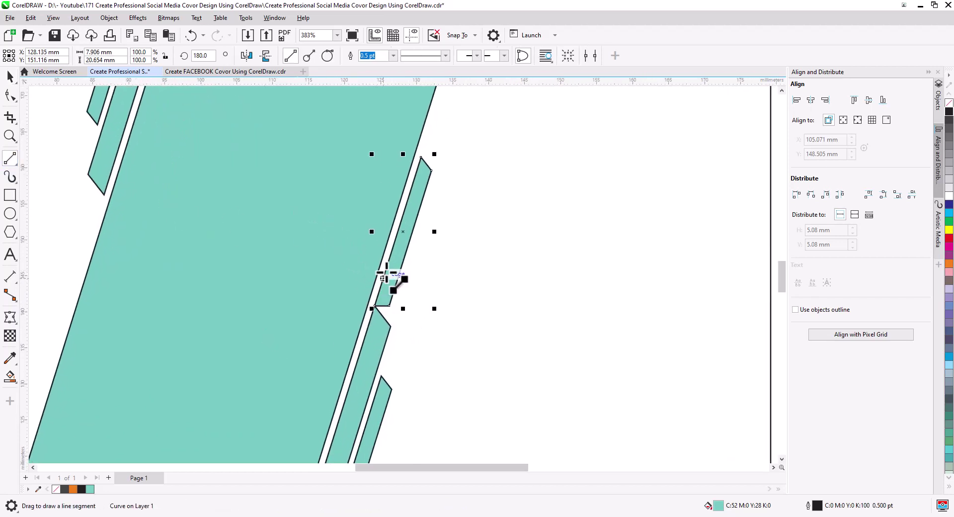
{"action": "mouse_move", "coordinate": [386, 272]}
{"action": "left_mouse_down"}
{"action": "mouse_move", "coordinate": [425, 177]}
{"action": "mouse_move", "coordinate": [420, 169]}
{"action": "left_mouse_up"}
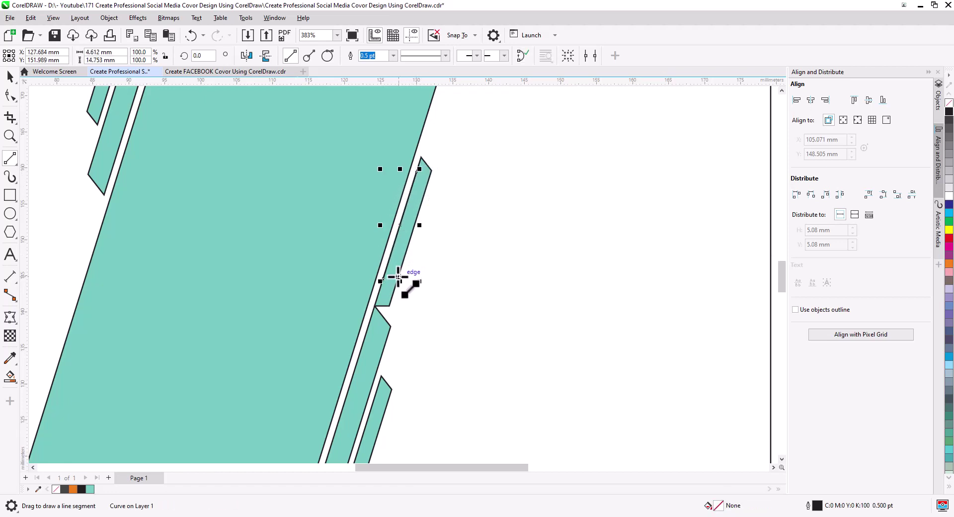
{"action": "left_click_drag", "start_coordinate": [399, 276], "coordinate": [430, 200]}
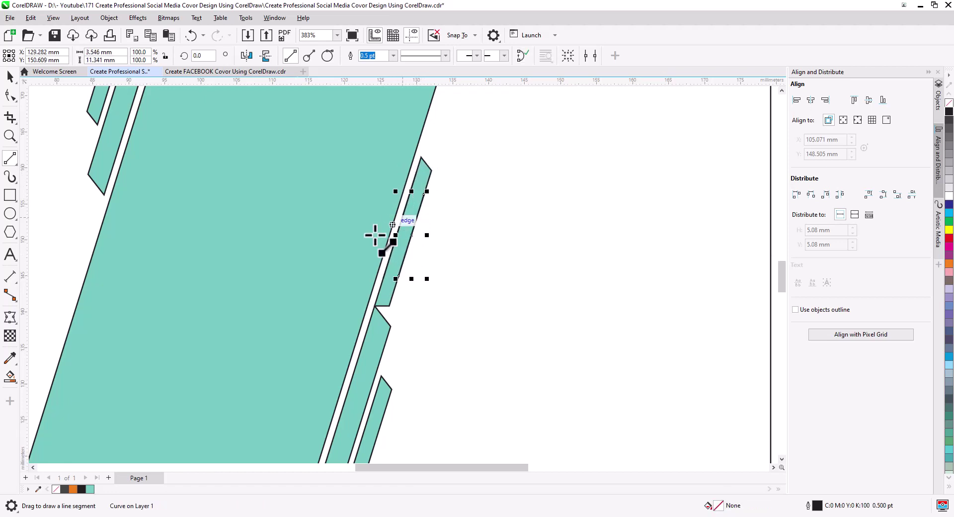
Lengthen both slanted lines upward past the frame's top edge and delete the copied stripe beneath them.
{"action": "scroll", "coordinate": [358, 263], "scroll_direction": "down", "scroll_amount": 1}
{"action": "scroll", "coordinate": [359, 263], "scroll_direction": "down", "scroll_amount": 1}
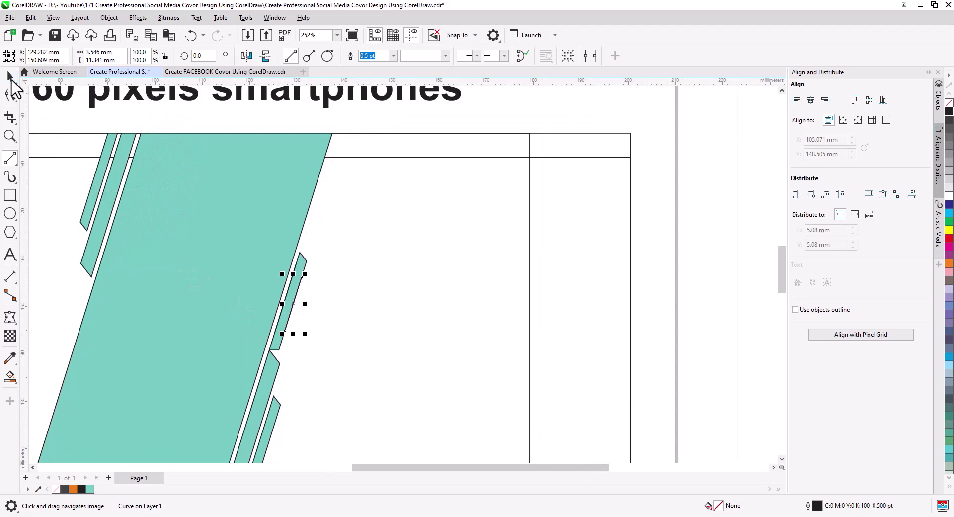
{"action": "left_click", "coordinate": [10, 76]}
{"action": "left_click_drag", "start_coordinate": [304, 274], "coordinate": [400, 122]}
{"action": "left_click", "coordinate": [289, 281]}
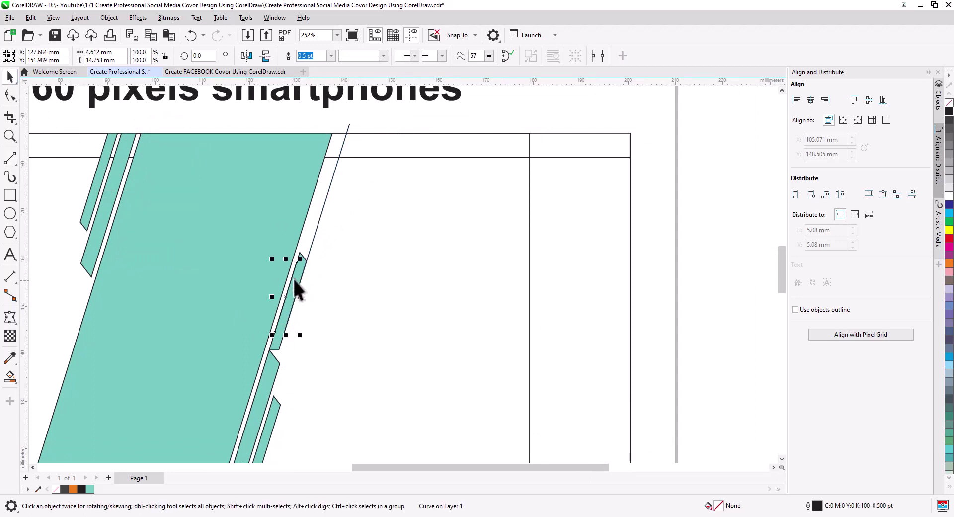
{"action": "left_click_drag", "start_coordinate": [304, 255], "coordinate": [343, 122]}
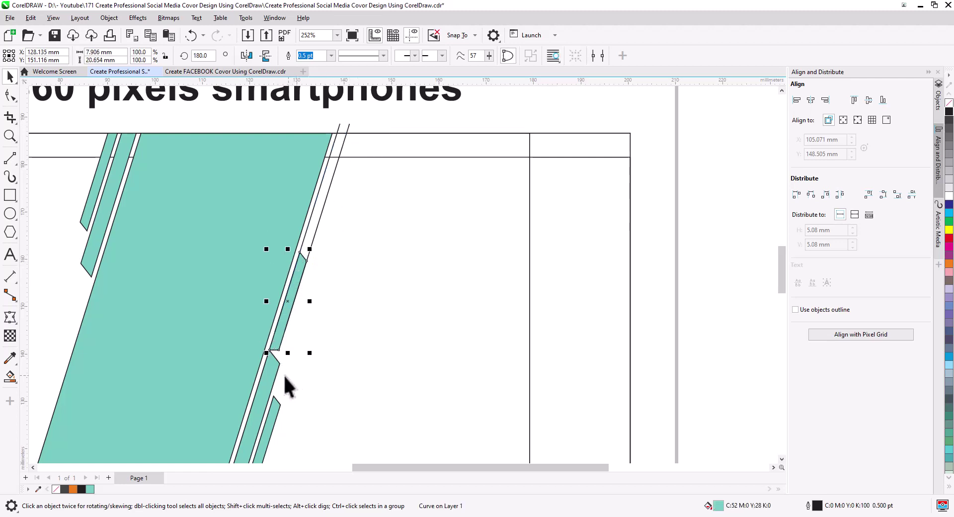
{"action": "key", "text": "Delete"}
Draw a diagonal line about 8.3 × 10.7 mm along the wider stripe's angled tip and move it up across the two slanted lines.
{"action": "scroll", "coordinate": [257, 357], "scroll_direction": "up", "scroll_amount": 1}
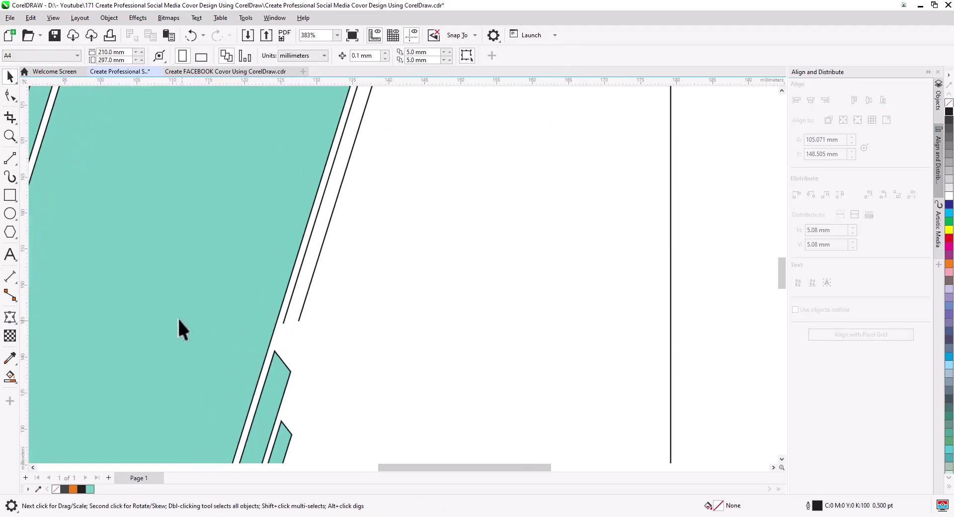
{"action": "left_click", "coordinate": [10, 157]}
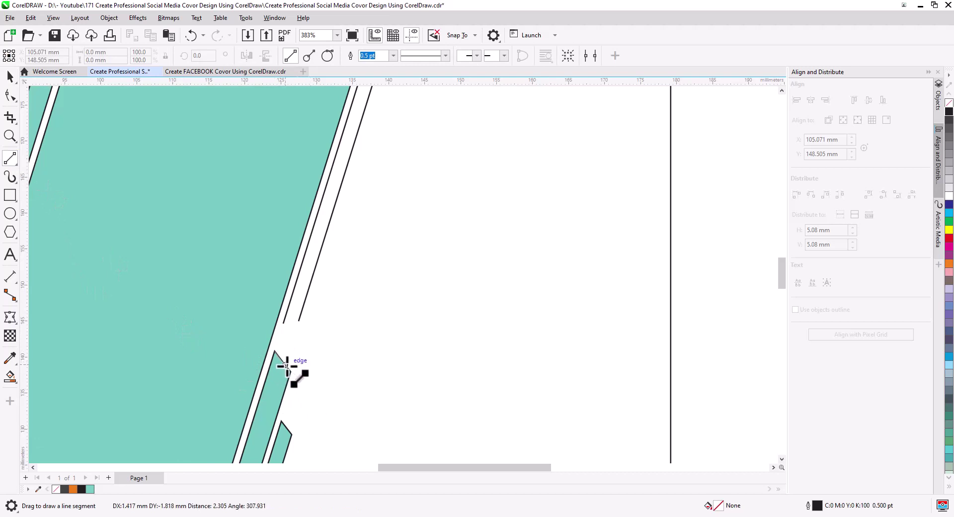
{"action": "left_click_drag", "start_coordinate": [286, 365], "coordinate": [338, 431]}
{"action": "left_click", "coordinate": [10, 76]}
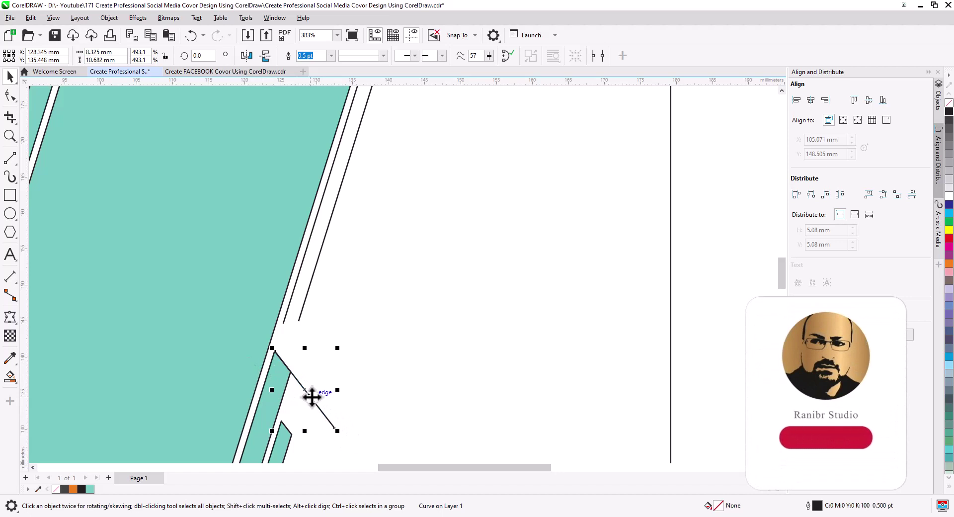
{"action": "left_click_drag", "start_coordinate": [312, 397], "coordinate": [310, 288]}
Copy the diagonal line further up the slanted lines, then copy the pair above it to make four crossing lines.
{"action": "scroll", "coordinate": [370, 274], "scroll_direction": "down", "scroll_amount": 2}
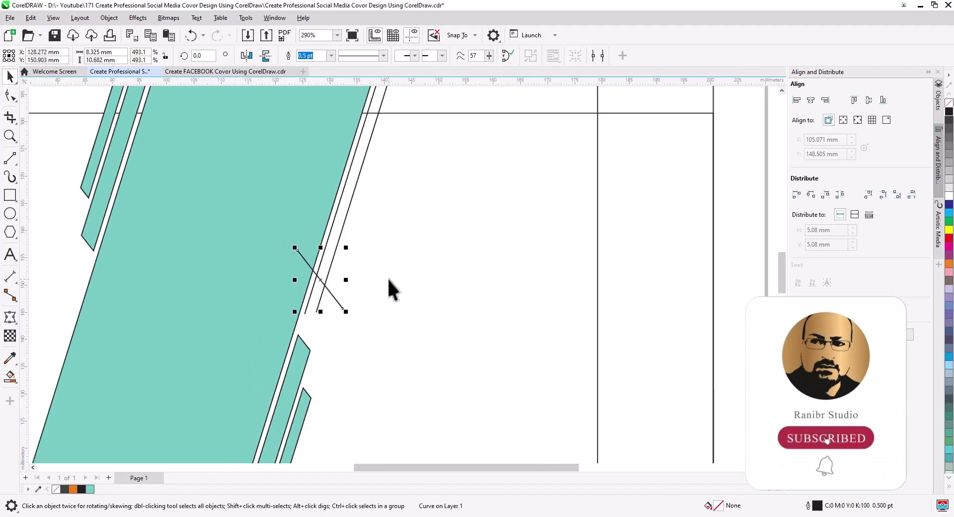
{"action": "scroll", "coordinate": [393, 288], "scroll_direction": "up", "scroll_amount": 1}
{"action": "left_click_drag", "start_coordinate": [315, 330], "coordinate": [335, 269]}
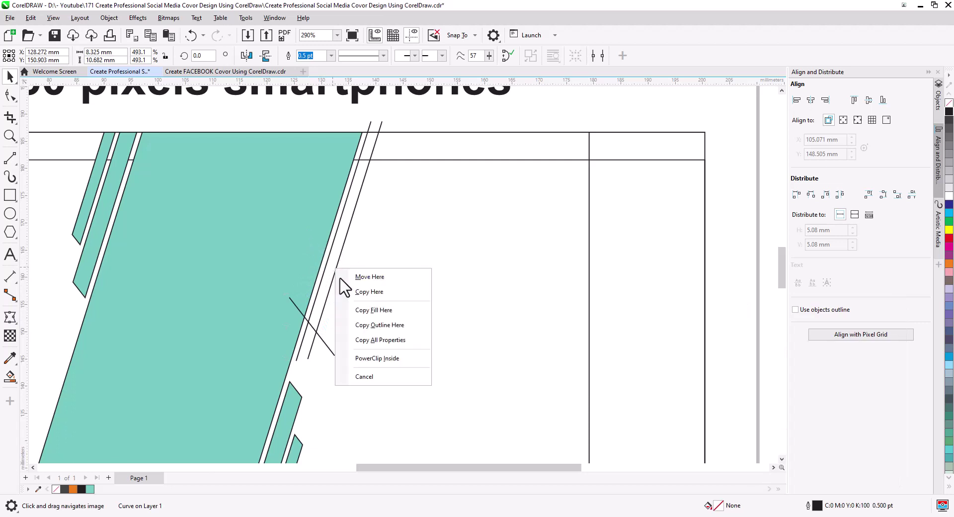
{"action": "left_click", "coordinate": [348, 290]}
{"action": "left_click", "coordinate": [327, 346], "text": "shift"}
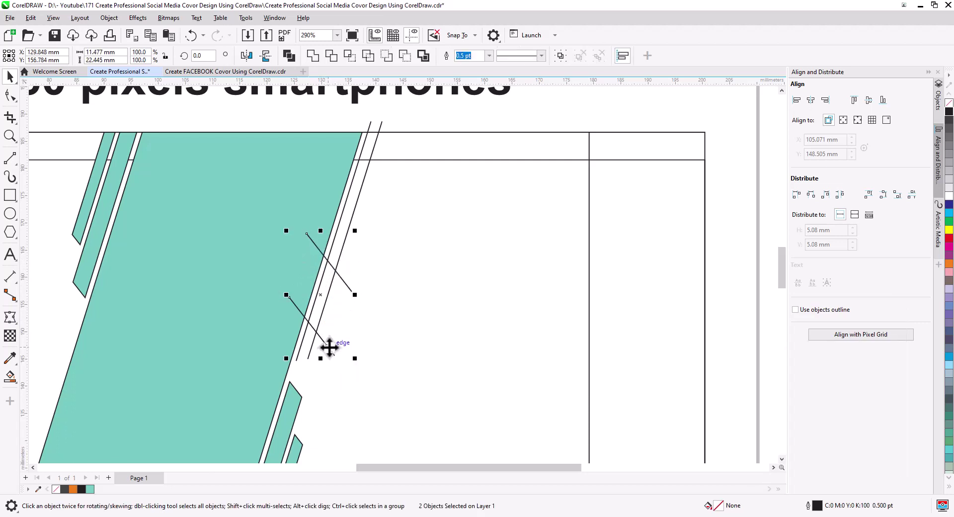
{"action": "left_click_drag", "start_coordinate": [329, 347], "coordinate": [357, 265]}
{"action": "left_click", "coordinate": [371, 287]}
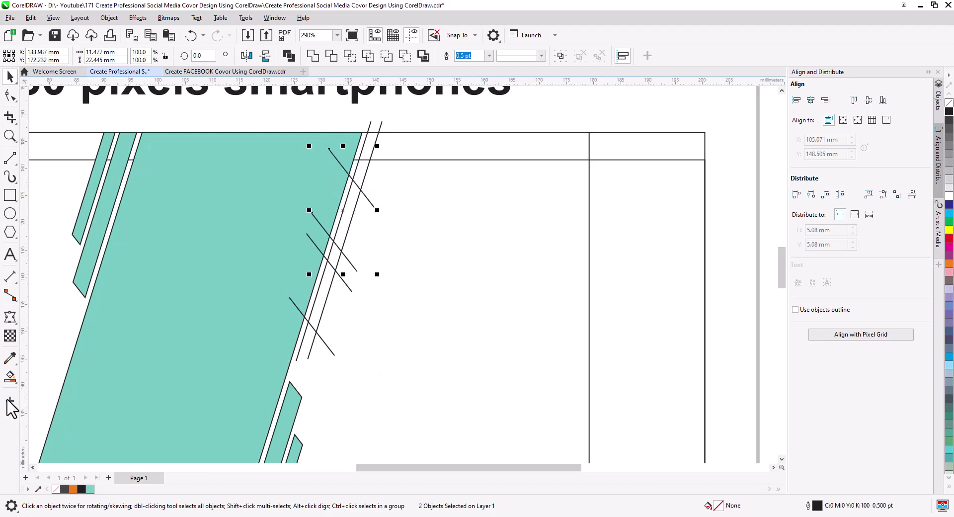
Smart-fill the upper and lower segments enclosed by the slanted and crossing lines with teal.
{"action": "left_click", "coordinate": [9, 376]}
{"action": "left_click", "coordinate": [348, 214]}
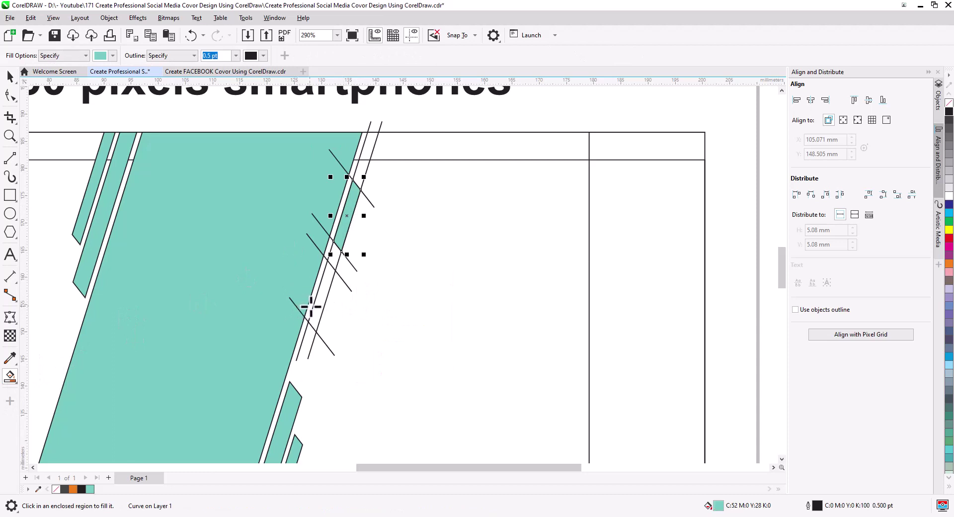
{"action": "left_click", "coordinate": [311, 307]}
{"action": "left_click", "coordinate": [10, 78]}
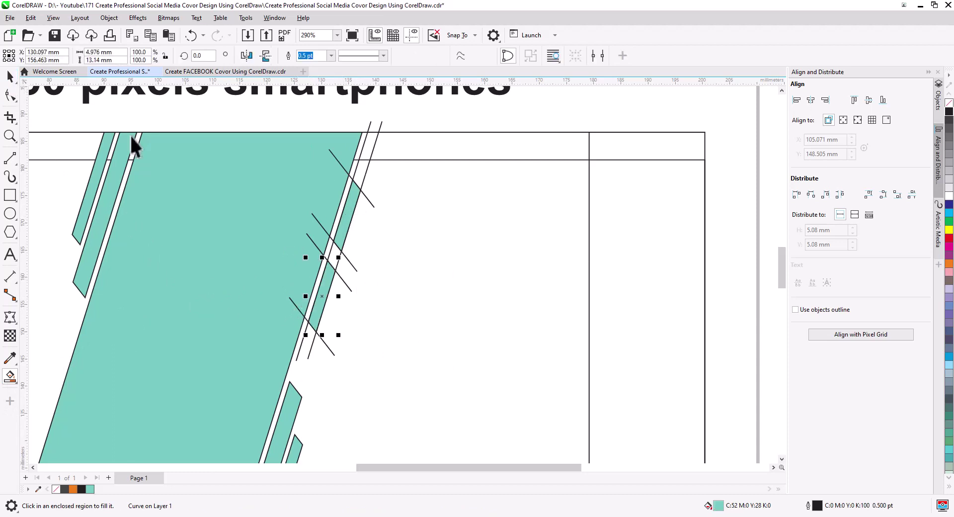
{"action": "key", "text": "space"}
Delete the two slanted guide lines and the four diagonal crossing lines around the new teal segments.
{"action": "left_click", "coordinate": [367, 200]}
{"action": "key", "text": "Delete"}
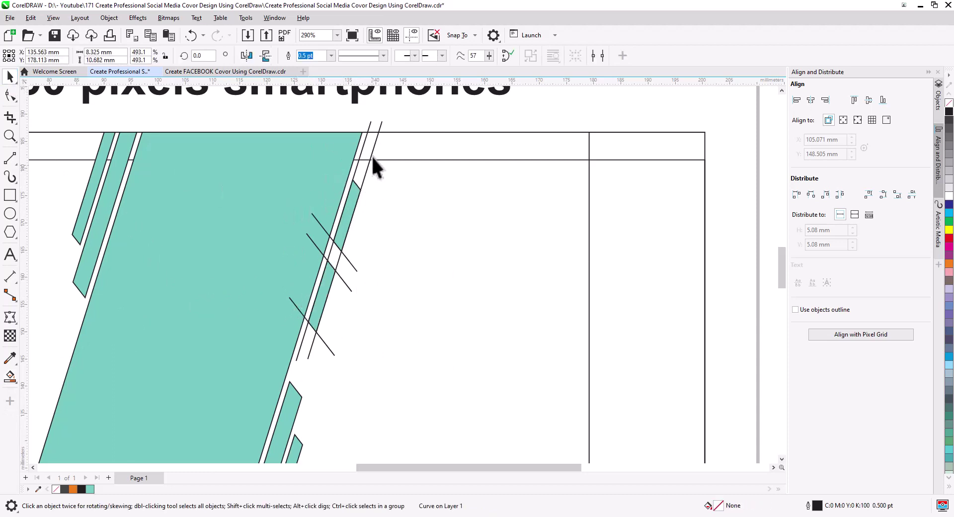
{"action": "left_click", "coordinate": [374, 123]}
{"action": "key", "text": "Delete"}
{"action": "left_click", "coordinate": [350, 264]}
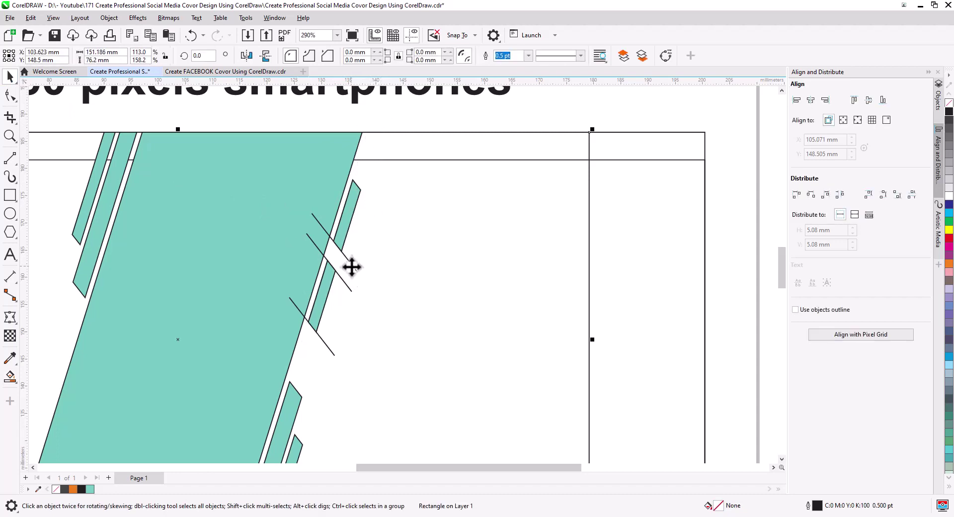
{"action": "left_click", "coordinate": [351, 262]}
{"action": "key", "text": "Delete"}
{"action": "left_click", "coordinate": [345, 284]}
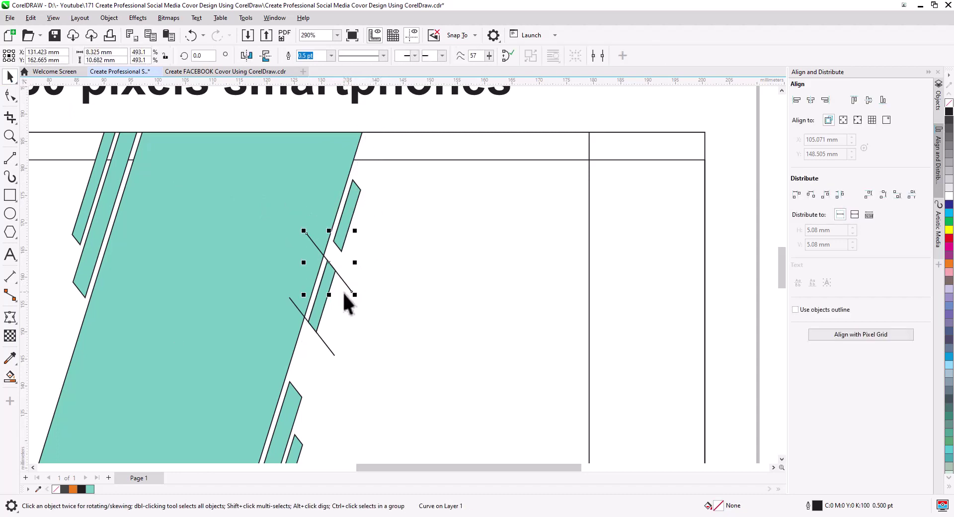
{"action": "key", "text": "Delete"}
{"action": "left_click", "coordinate": [327, 347]}
{"action": "key", "text": "Delete"}
Fill the large band, the two stripes nearest it and the lower short segment with orange #F17D16, and remove their outlines.
{"action": "scroll", "coordinate": [332, 290], "scroll_direction": "down", "scroll_amount": 2}
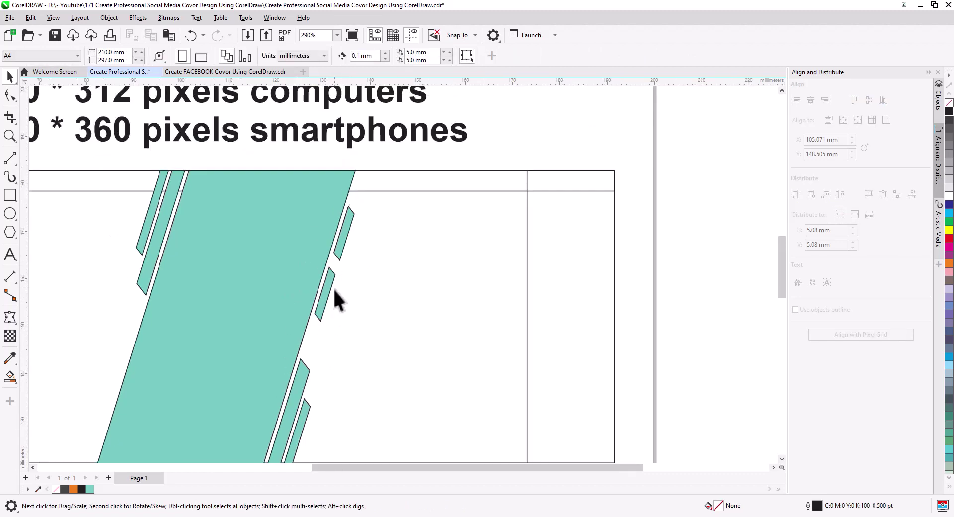
{"action": "left_click_drag", "start_coordinate": [328, 336], "coordinate": [406, 290]}
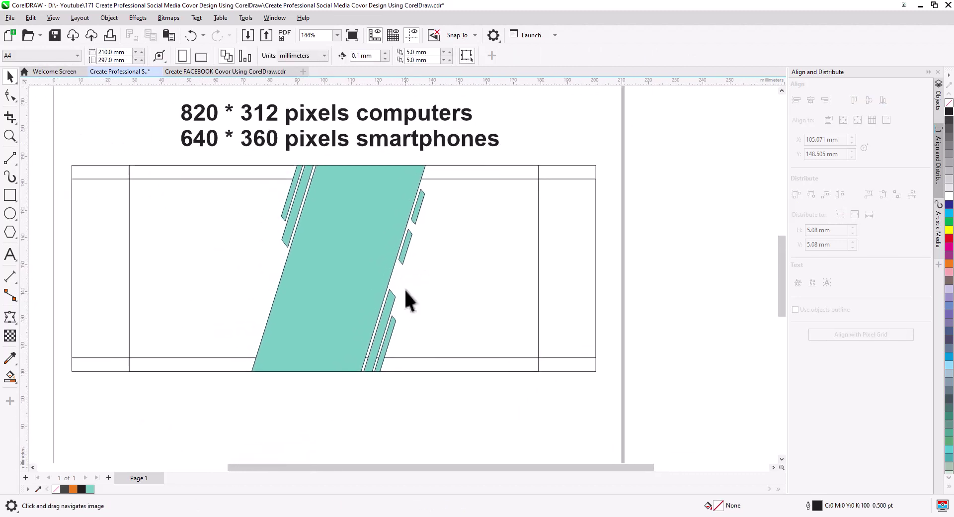
{"action": "left_click", "coordinate": [331, 303]}
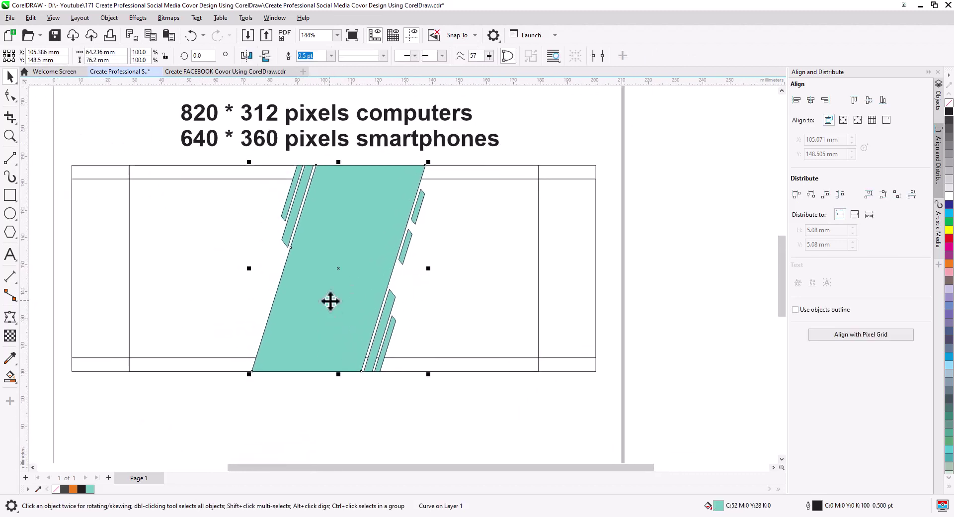
{"action": "left_click", "coordinate": [380, 348], "text": "shift"}
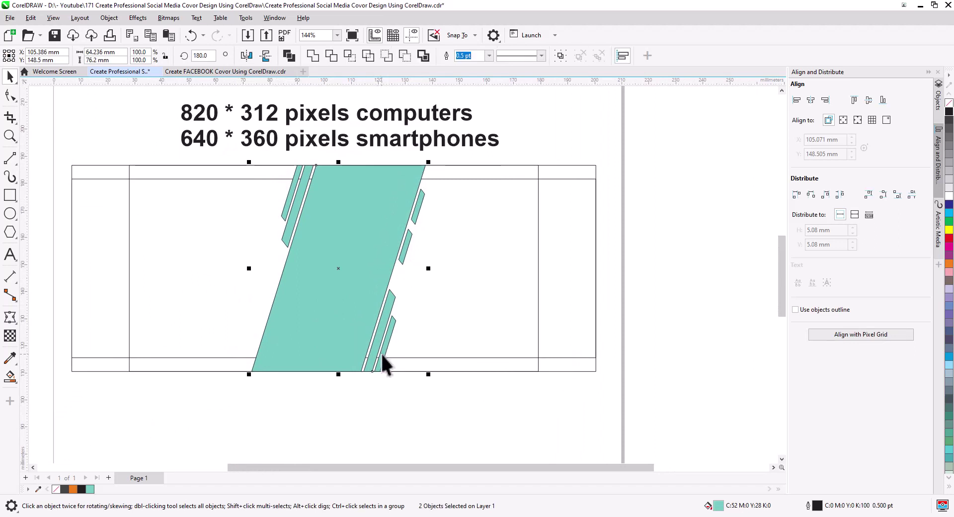
{"action": "left_click", "coordinate": [405, 255], "text": "shift"}
{"action": "left_click", "coordinate": [73, 489]}
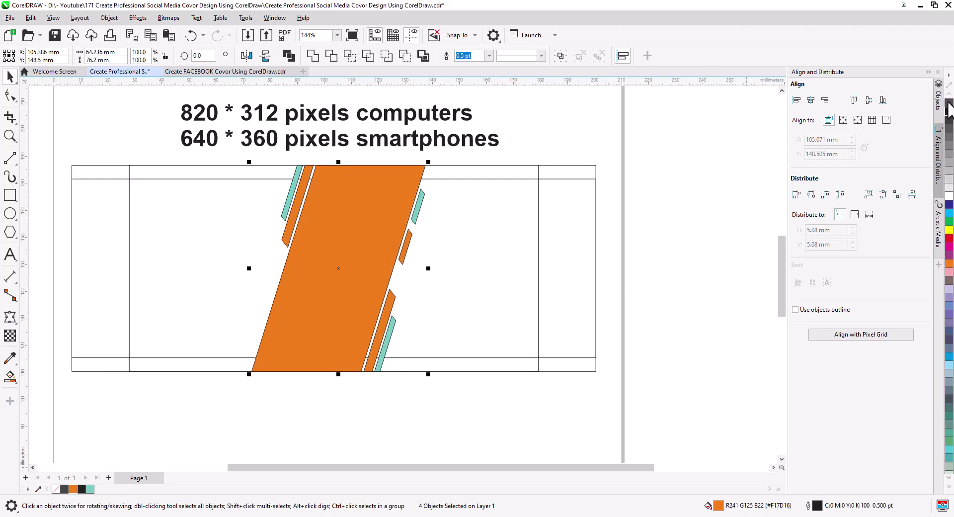
{"action": "left_click", "coordinate": [427, 385]}
Fill the three teal stripes beside the orange band with dark grey #444444 and remove their outlines.
{"action": "left_click", "coordinate": [389, 347]}
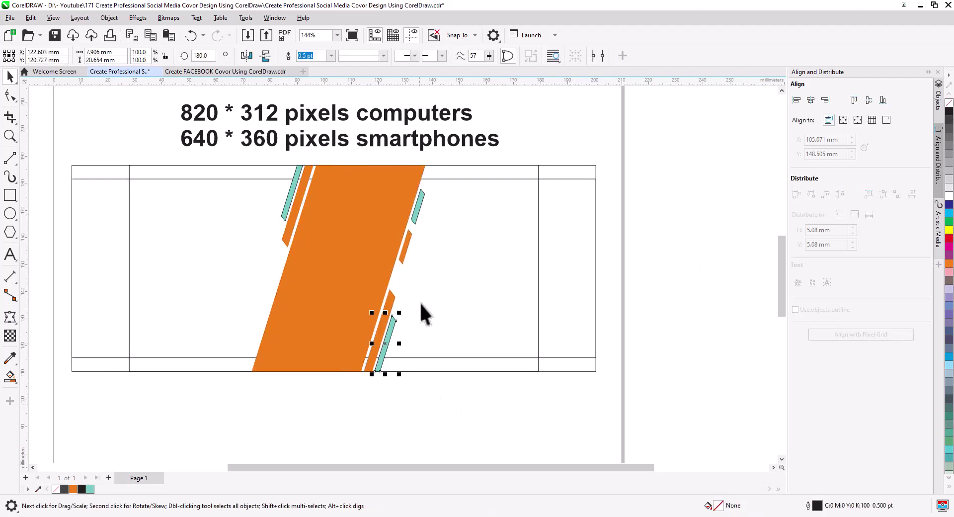
{"action": "left_click", "coordinate": [294, 184], "text": "shift"}
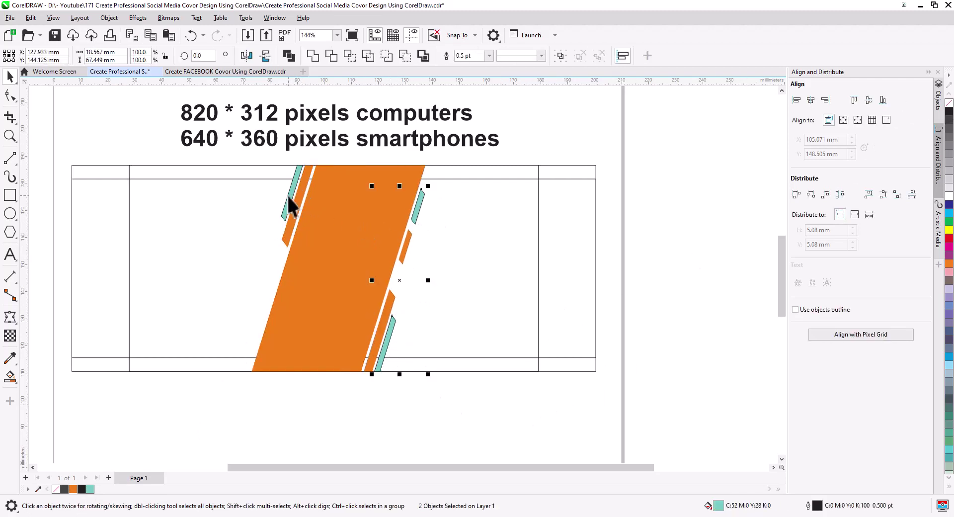
{"action": "left_click", "coordinate": [288, 196], "text": "shift"}
{"action": "left_click", "coordinate": [65, 489]}
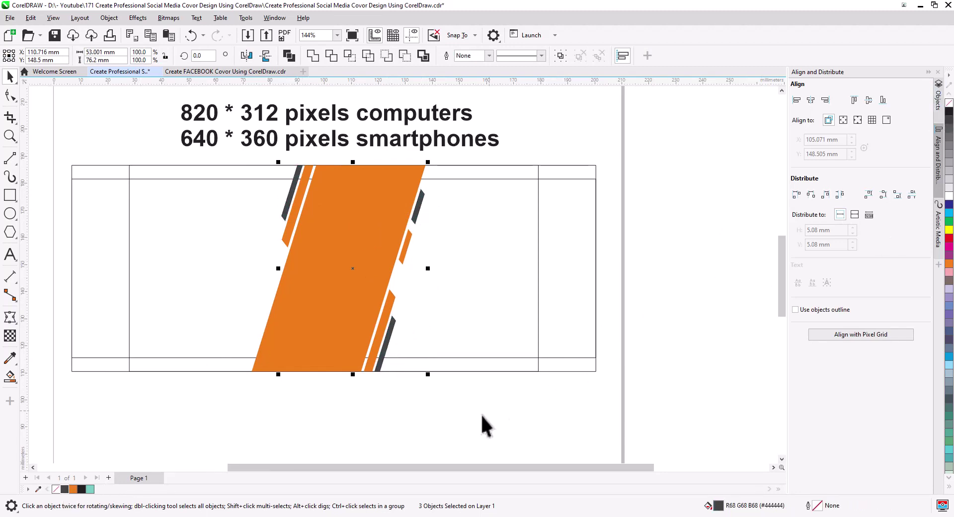
{"action": "left_click", "coordinate": [387, 427]}
Move the two-line pixel size note off the page to the right of the cover frame.
{"action": "scroll", "coordinate": [352, 376], "scroll_direction": "down", "scroll_amount": 2}
{"action": "left_click_drag", "start_coordinate": [353, 377], "coordinate": [408, 403]}
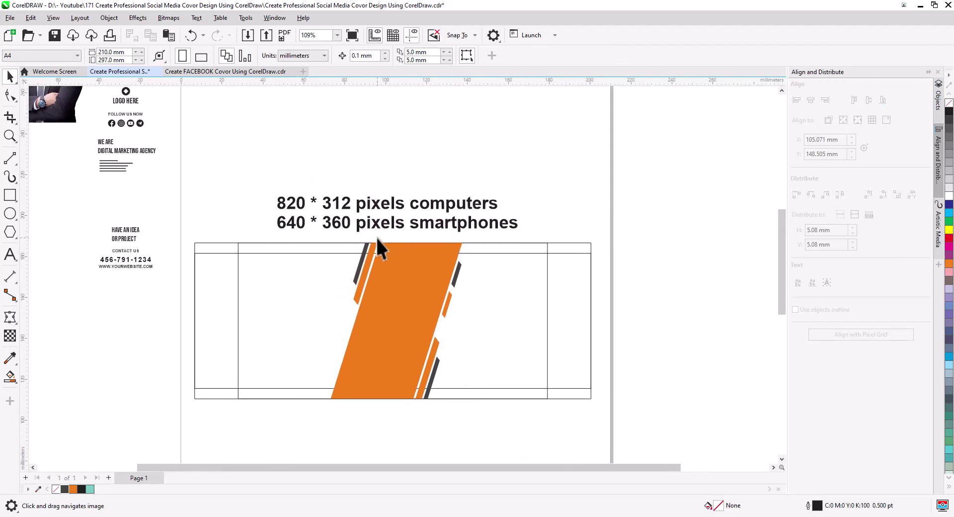
{"action": "left_click_drag", "start_coordinate": [287, 206], "coordinate": [708, 179]}
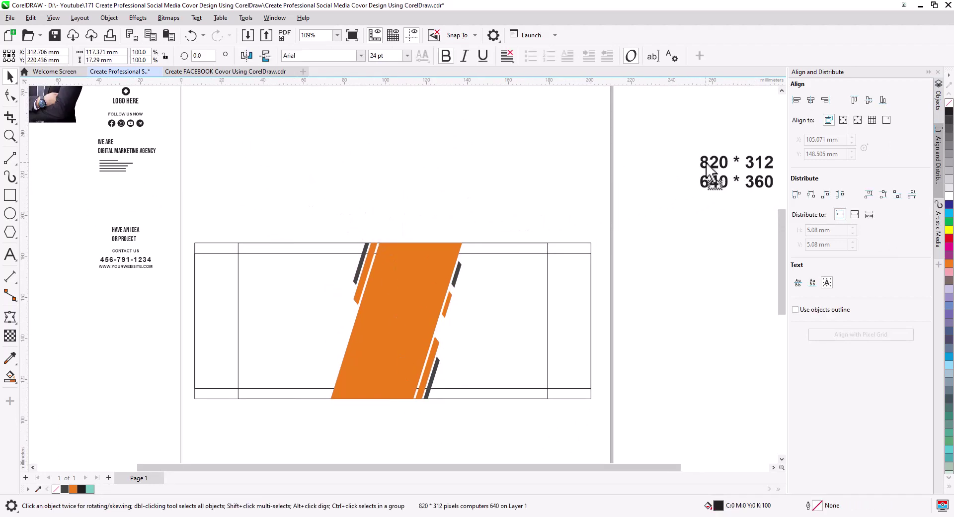
{"action": "left_click", "coordinate": [624, 283]}
Copy the whole cover frame with its guides, band and stripes to the empty area left of the page.
{"action": "left_click_drag", "start_coordinate": [522, 347], "coordinate": [548, 318]}
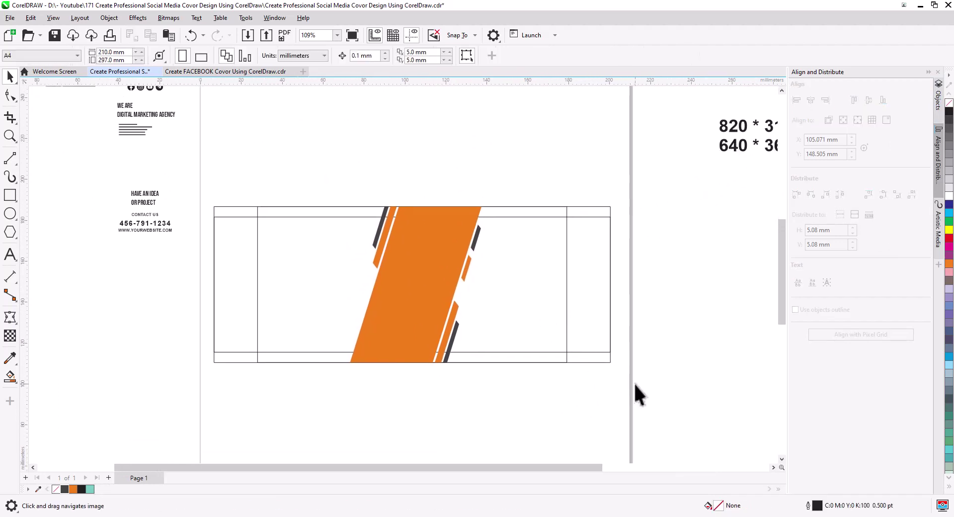
{"action": "left_click_drag", "start_coordinate": [213, 175], "coordinate": [214, 175]}
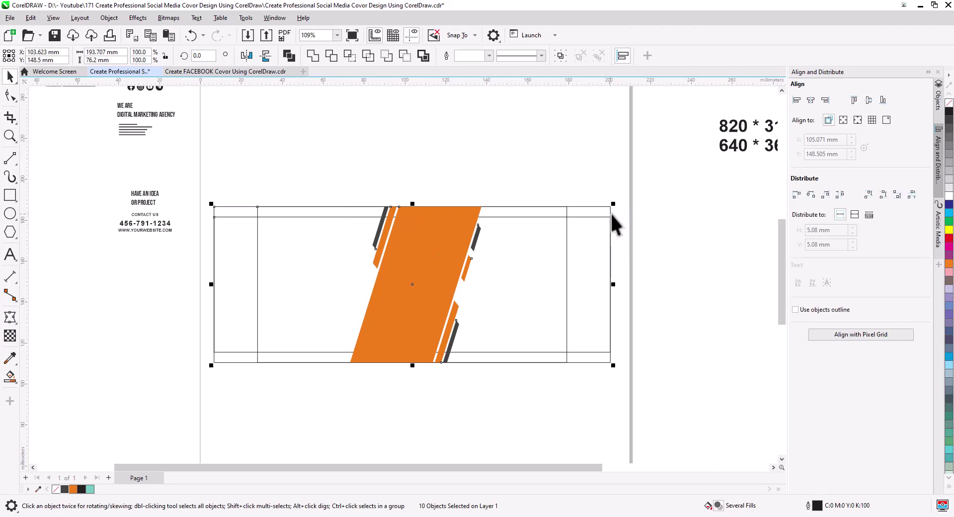
{"action": "left_click_drag", "start_coordinate": [610, 213], "coordinate": [96, 296]}
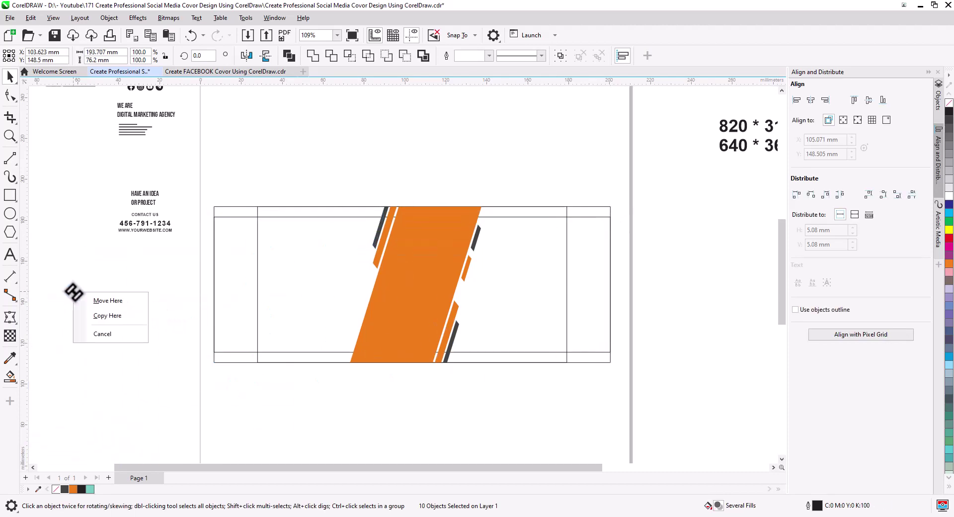
{"action": "left_click", "coordinate": [107, 316]}
{"action": "left_click", "coordinate": [181, 327]}
{"action": "scroll", "coordinate": [178, 284], "scroll_direction": "down", "scroll_amount": 1}
Copy the businessman photo onto the orange band, its base on the frame's lower edge, and enlarge it to 18.1% scale.
{"action": "left_click_drag", "start_coordinate": [135, 206], "coordinate": [147, 240]}
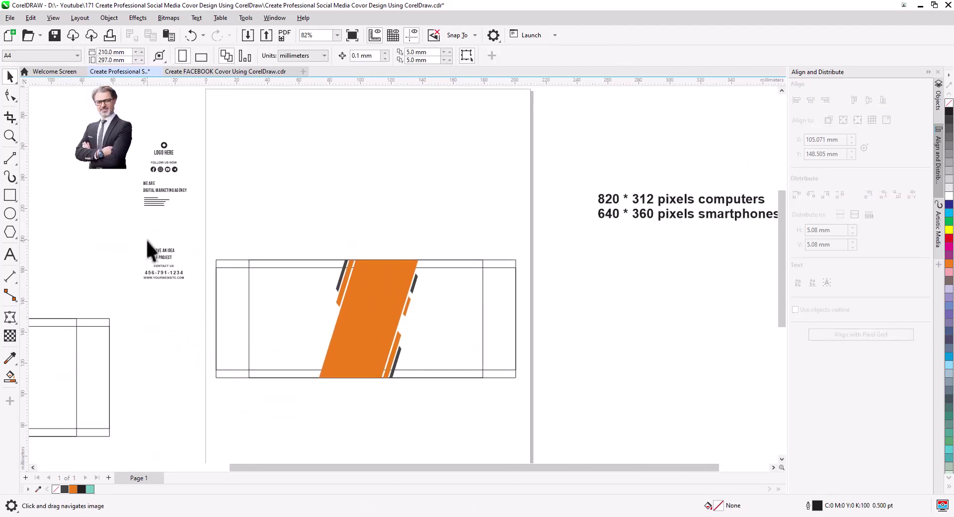
{"action": "left_click_drag", "start_coordinate": [115, 157], "coordinate": [348, 322]}
{"action": "left_click", "coordinate": [394, 361]}
{"action": "scroll", "coordinate": [397, 290], "scroll_direction": "up", "scroll_amount": 1}
{"action": "scroll", "coordinate": [397, 292], "scroll_direction": "up", "scroll_amount": 4}
{"action": "scroll", "coordinate": [350, 338], "scroll_direction": "down", "scroll_amount": 2}
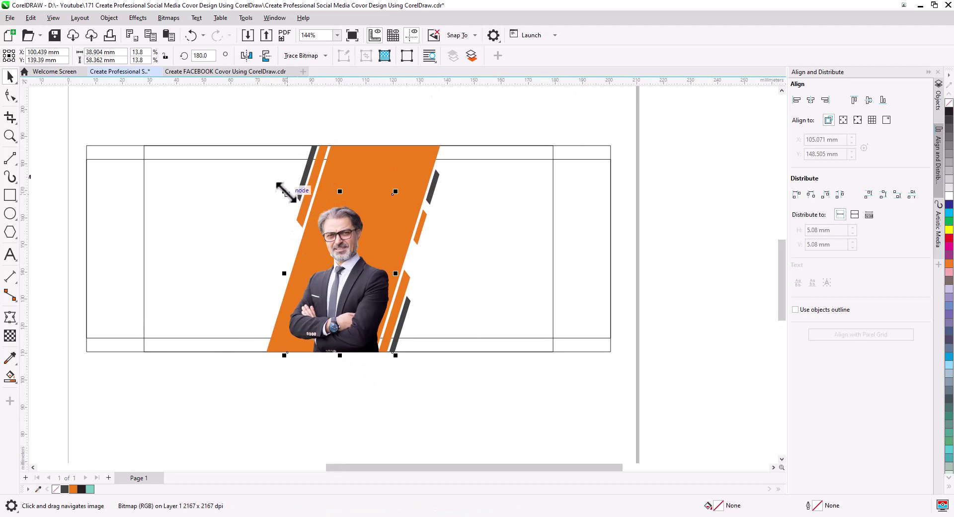
{"action": "left_click_drag", "start_coordinate": [285, 191], "coordinate": [250, 143]}
{"action": "left_click", "coordinate": [340, 366]}
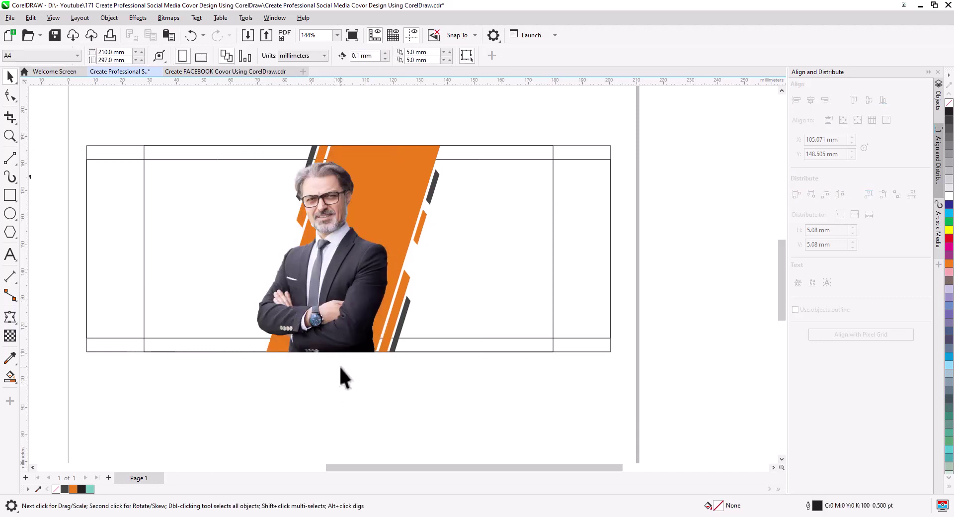
Shift the portrait right over the orange band, lower it slightly past the frame's bottom edge, and resize it to 18.8% scale.
{"action": "left_click", "coordinate": [361, 315]}
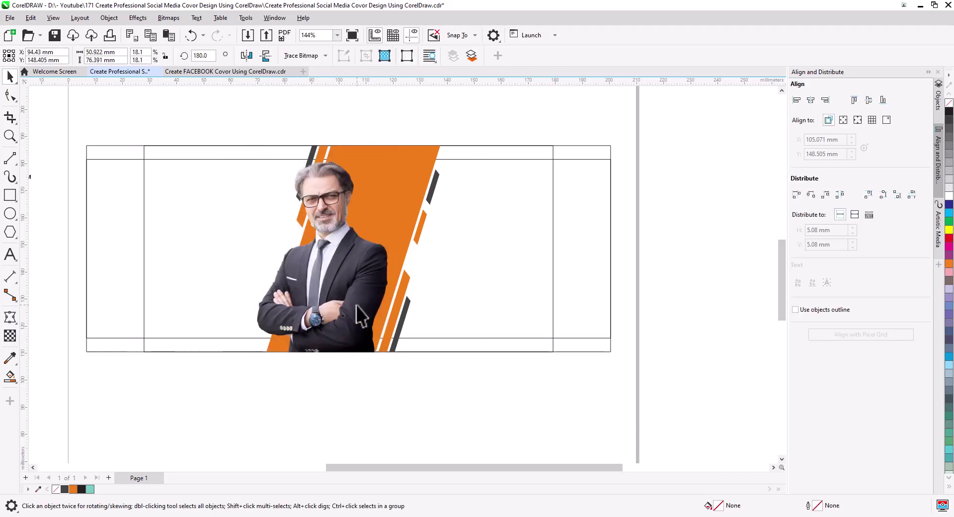
{"action": "left_click_drag", "start_coordinate": [356, 305], "coordinate": [369, 304]}
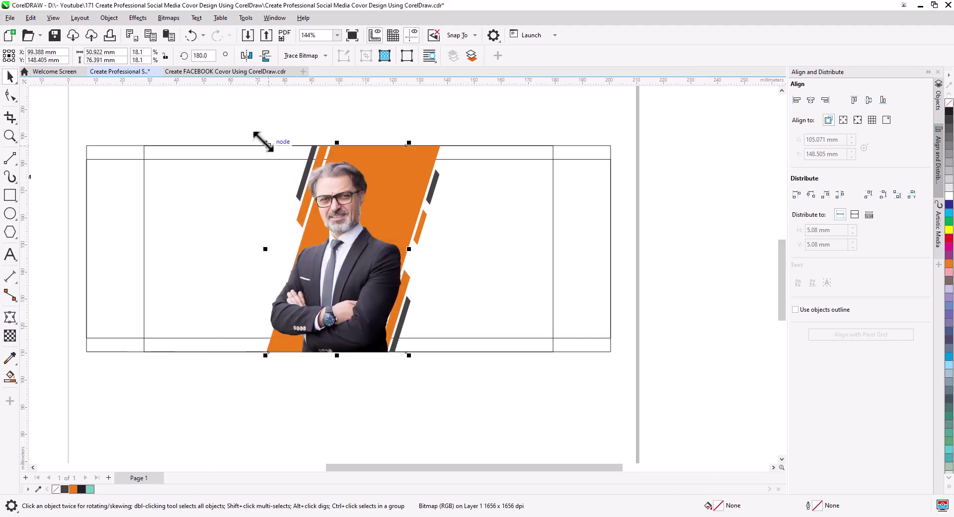
{"action": "left_click_drag", "start_coordinate": [332, 297], "coordinate": [333, 309]}
{"action": "mouse_move", "coordinate": [264, 154]}
{"action": "left_mouse_down"}
{"action": "mouse_move", "coordinate": [246, 139]}
{"action": "mouse_move", "coordinate": [255, 140]}
{"action": "left_mouse_up"}
{"action": "scroll", "coordinate": [313, 224], "scroll_direction": "down", "scroll_amount": 1}
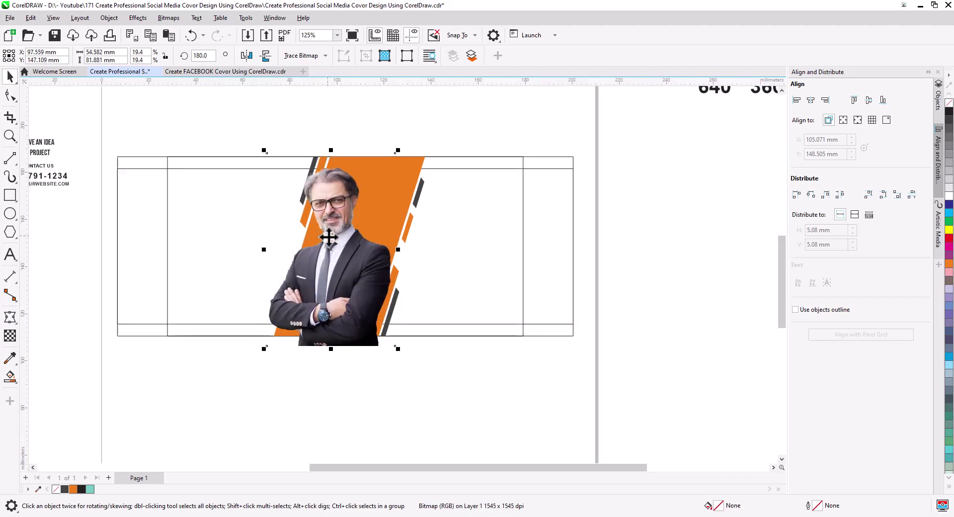
{"action": "left_click_drag", "start_coordinate": [263, 151], "coordinate": [268, 156]}
Try to PowerClip the portrait inside the large orange band.
{"action": "scroll", "coordinate": [364, 309], "scroll_direction": "up", "scroll_amount": 4}
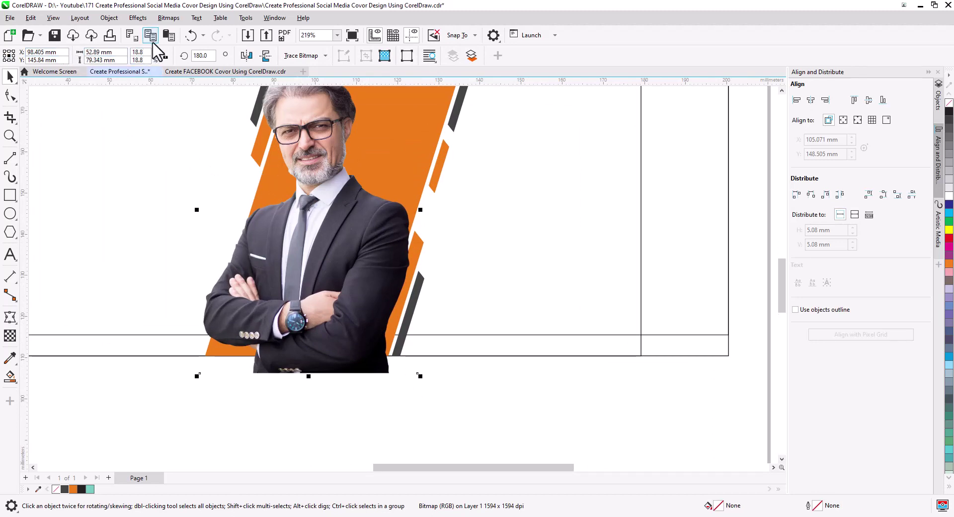
{"action": "right_click", "coordinate": [343, 232]}
{"action": "left_click", "coordinate": [387, 319]}
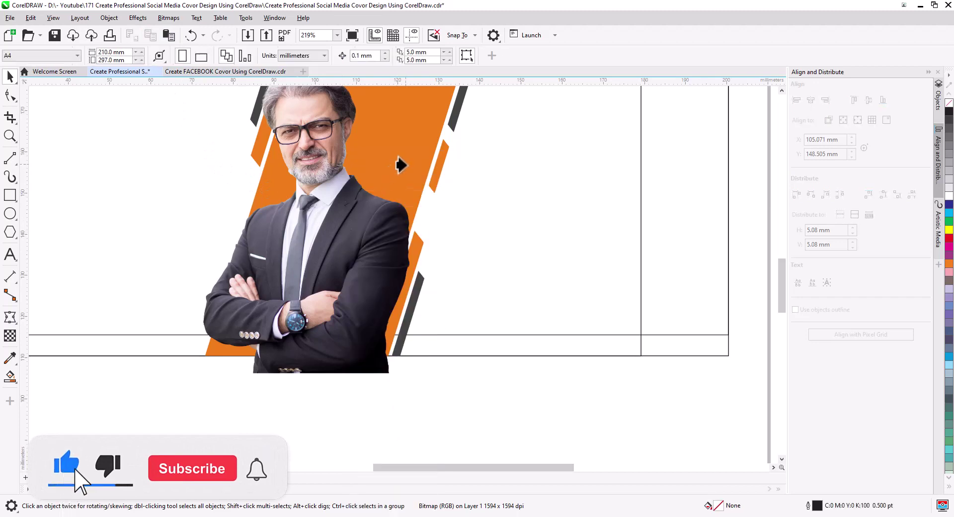
{"action": "left_click", "coordinate": [338, 203]}
{"action": "left_click", "coordinate": [471, 293]}
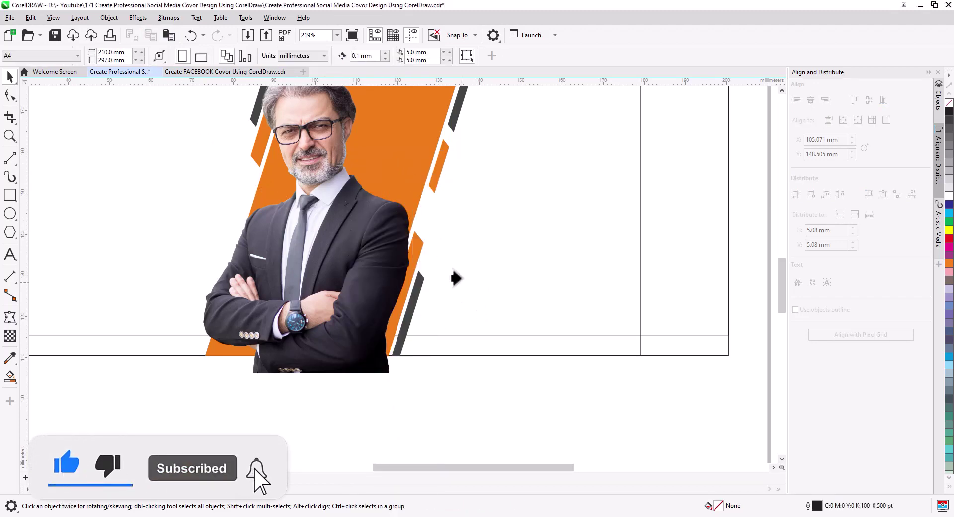
{"action": "mouse_move", "coordinate": [444, 120]}
{"action": "left_mouse_down"}
{"action": "mouse_move", "coordinate": [402, 233]}
{"action": "mouse_move", "coordinate": [383, 251]}
{"action": "mouse_move", "coordinate": [442, 127]}
{"action": "left_mouse_up"}
{"action": "left_click", "coordinate": [423, 160]}
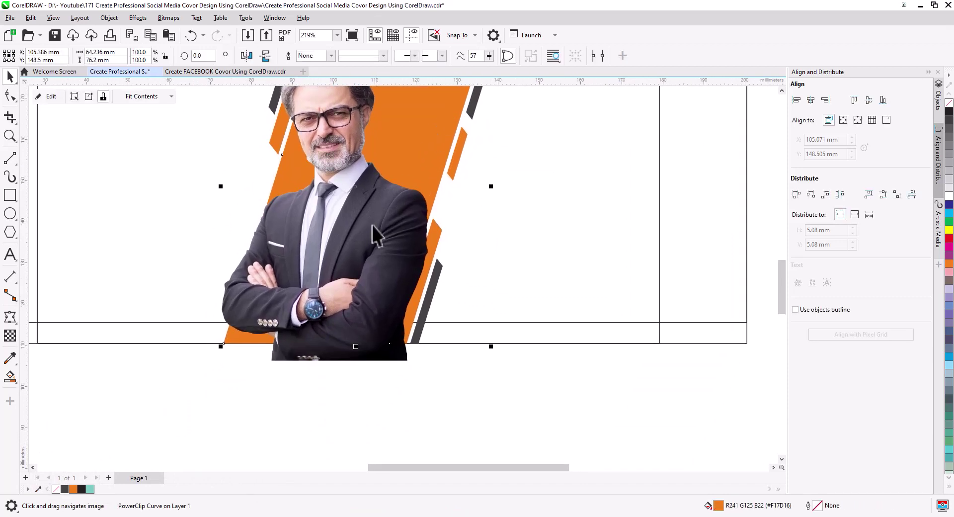
With the Shape tool, move the right side of the portrait's crop boundary inward by about 4.15 mm.
{"action": "left_click", "coordinate": [372, 225]}
{"action": "left_click", "coordinate": [11, 95]}
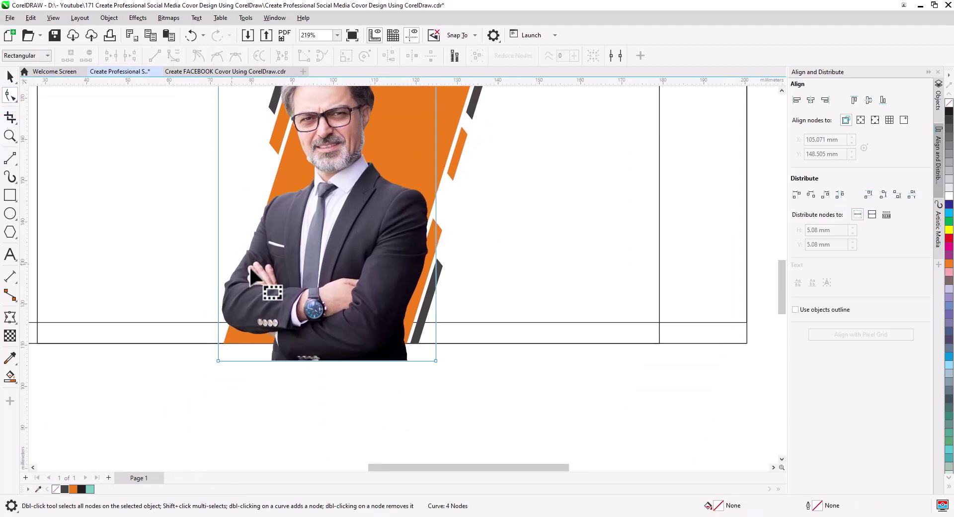
{"action": "scroll", "coordinate": [318, 308], "scroll_direction": "down", "scroll_amount": 1}
{"action": "left_click_drag", "start_coordinate": [434, 358], "coordinate": [382, 84]}
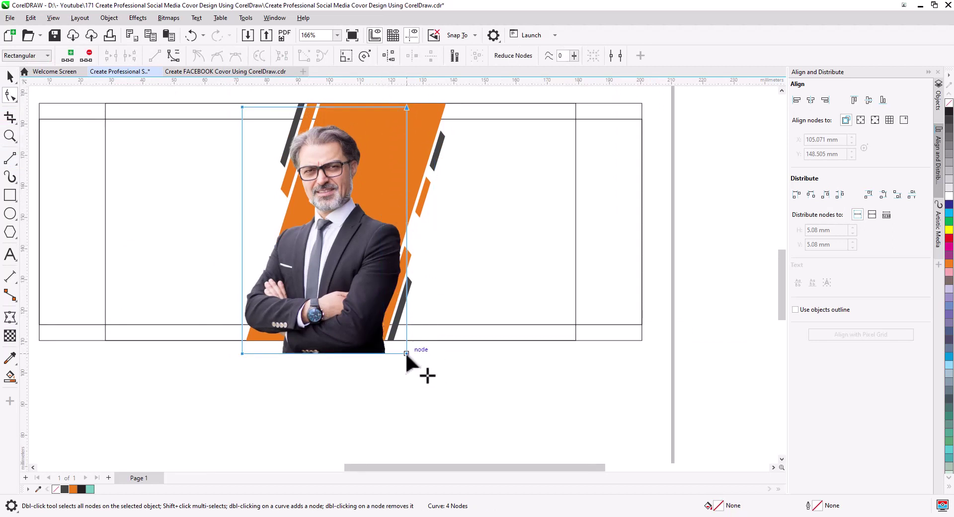
{"action": "left_click_drag", "start_coordinate": [406, 354], "coordinate": [399, 354]}
{"action": "key", "text": "ctrl+z"}
{"action": "left_click_drag", "start_coordinate": [440, 378], "coordinate": [377, 86]}
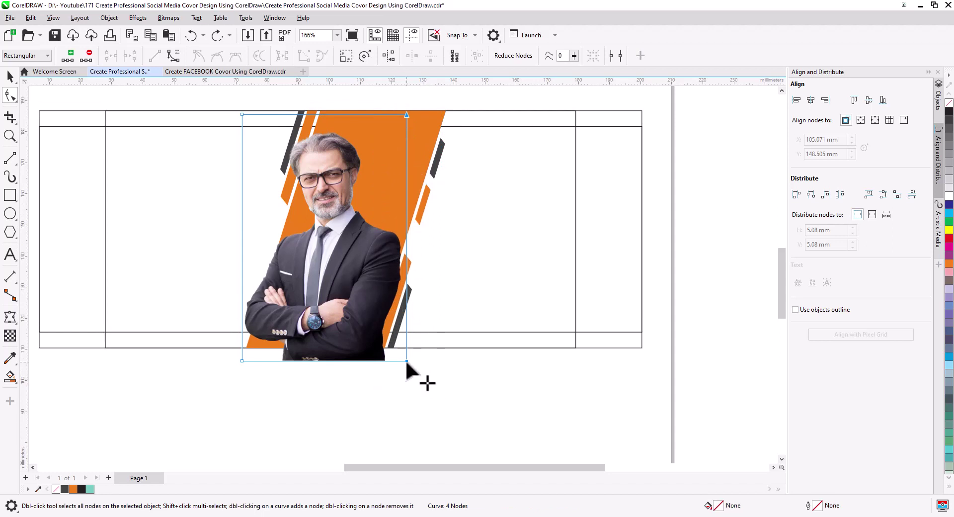
{"action": "left_click_drag", "start_coordinate": [406, 361], "coordinate": [394, 361]}
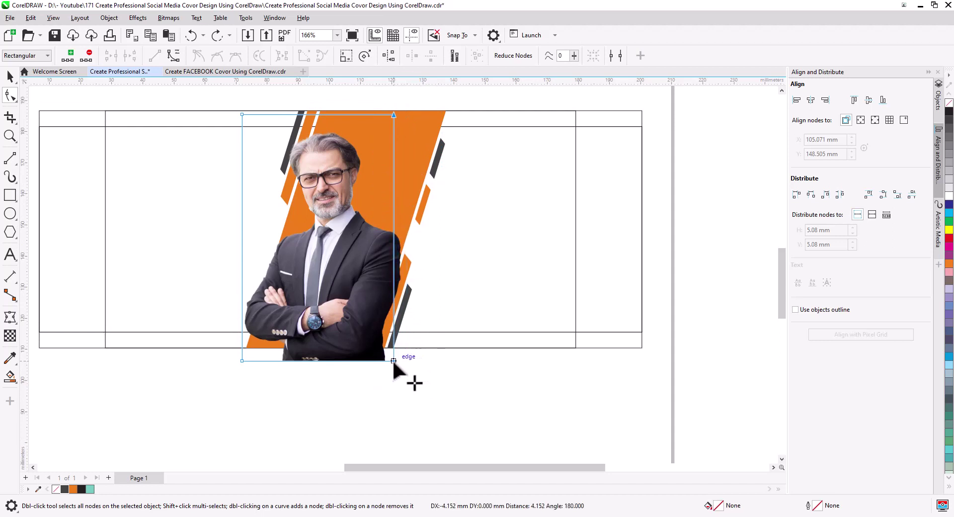
Add a node on the crop's right edge and reshape the lower corners to follow the slanted band and the frame's bottom edge.
{"action": "double_click", "coordinate": [394, 260]}
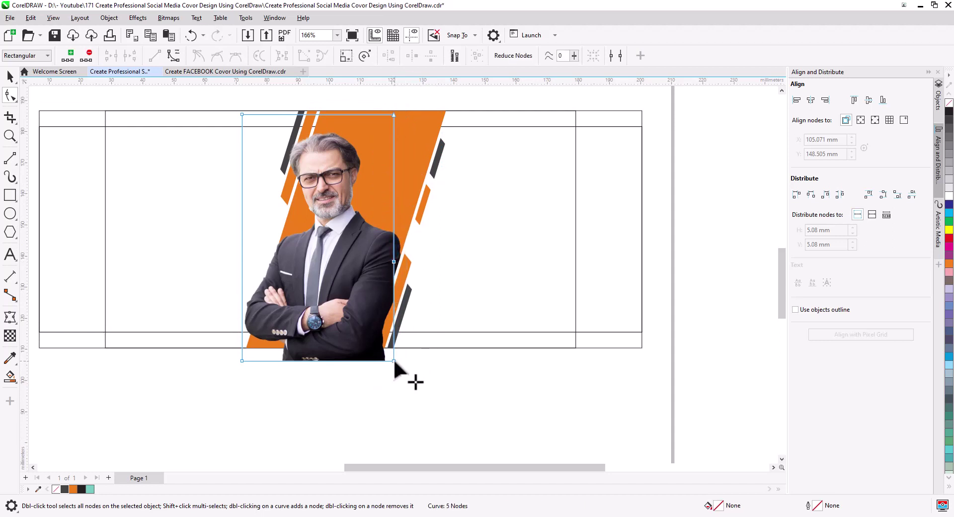
{"action": "left_click_drag", "start_coordinate": [394, 360], "coordinate": [361, 346]}
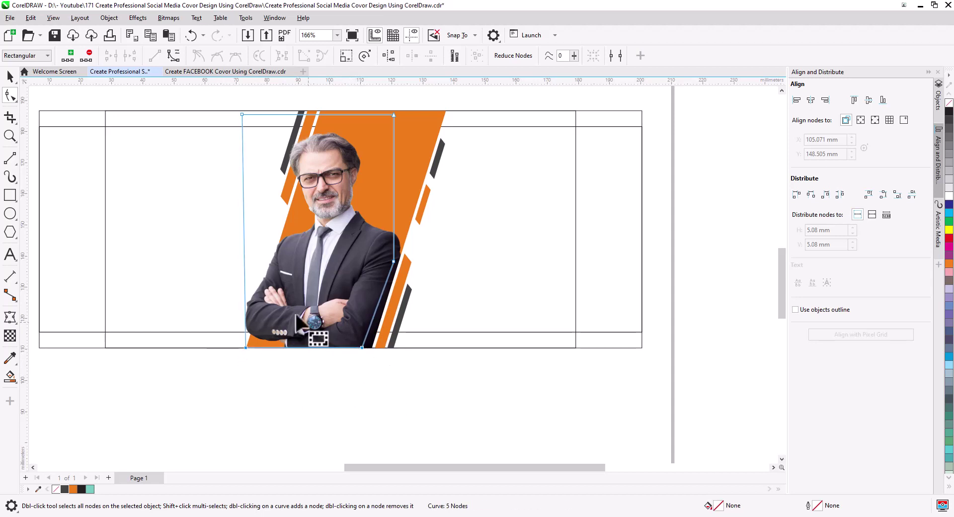
{"action": "left_click", "coordinate": [9, 79]}
{"action": "left_click", "coordinate": [335, 377]}
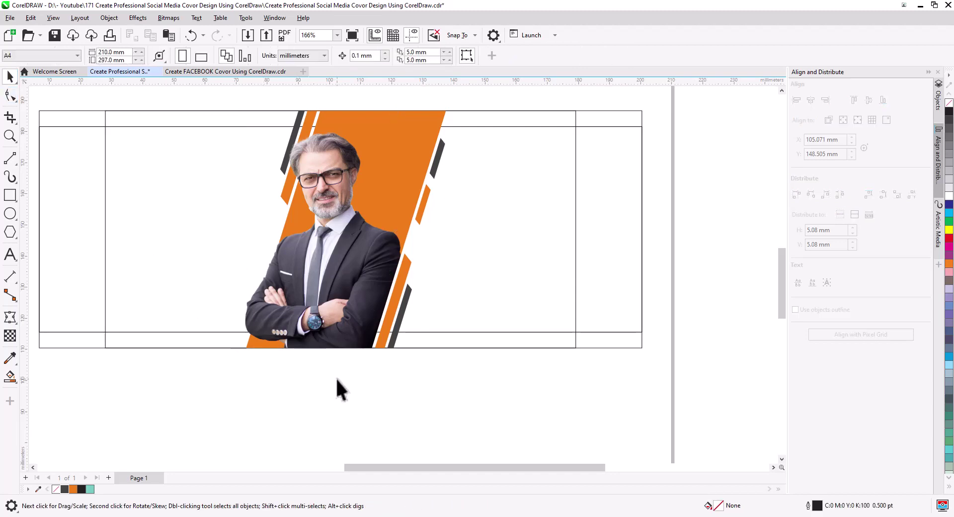
Add a soft drop shadow to the portrait, cast mainly toward its left side.
{"action": "scroll", "coordinate": [335, 375], "scroll_direction": "down", "scroll_amount": 3}
{"action": "scroll", "coordinate": [341, 373], "scroll_direction": "up", "scroll_amount": 4}
{"action": "scroll", "coordinate": [341, 373], "scroll_direction": "up", "scroll_amount": 2}
{"action": "left_click_drag", "start_coordinate": [331, 374], "coordinate": [371, 467]}
{"action": "mouse_move", "coordinate": [390, 310]}
{"action": "left_mouse_down"}
{"action": "mouse_move", "coordinate": [380, 383]}
{"action": "mouse_move", "coordinate": [371, 376]}
{"action": "mouse_move", "coordinate": [393, 313]}
{"action": "left_mouse_up"}
{"action": "scroll", "coordinate": [354, 357], "scroll_direction": "down", "scroll_amount": 2}
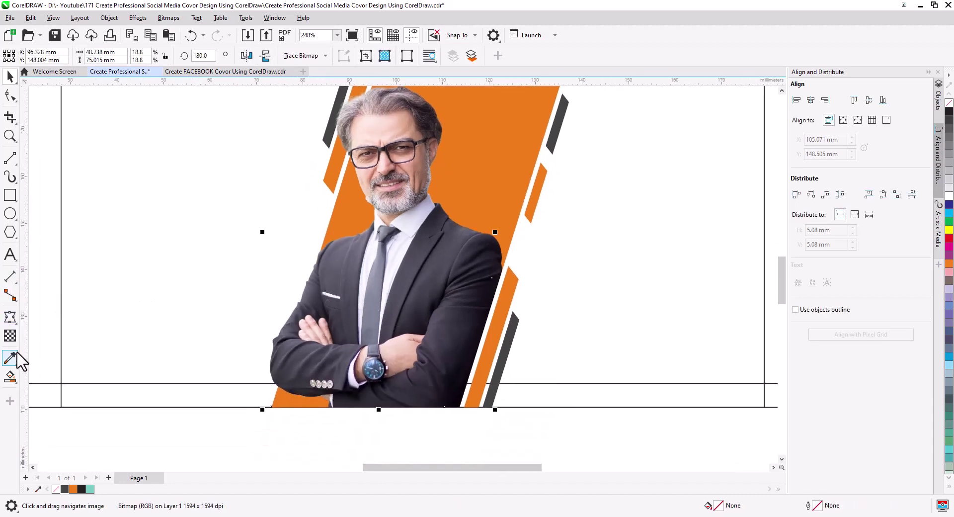
{"action": "left_click", "coordinate": [10, 318]}
{"action": "left_click", "coordinate": [39, 316]}
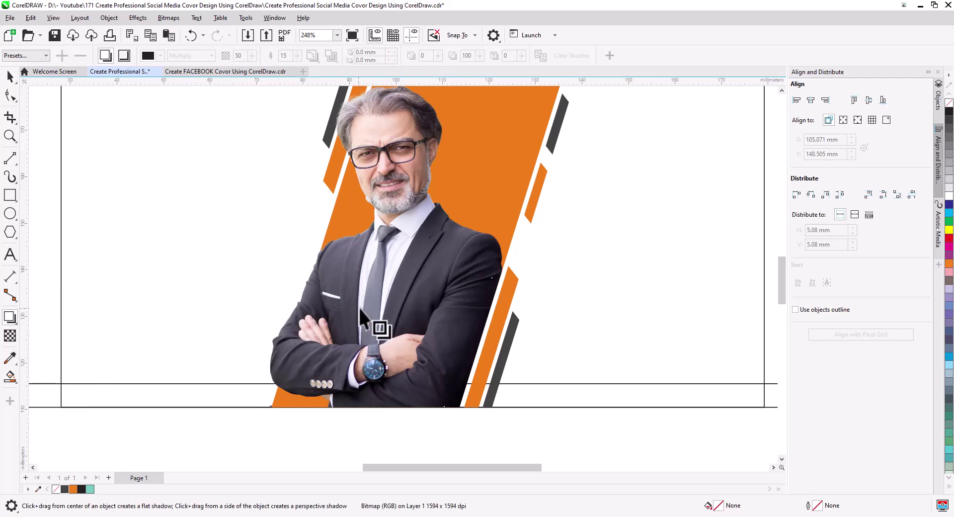
{"action": "left_click_drag", "start_coordinate": [358, 308], "coordinate": [257, 251]}
{"action": "key", "text": "space"}
{"action": "scroll", "coordinate": [265, 330], "scroll_direction": "up", "scroll_amount": 1}
{"action": "scroll", "coordinate": [304, 345], "scroll_direction": "down", "scroll_amount": 1}
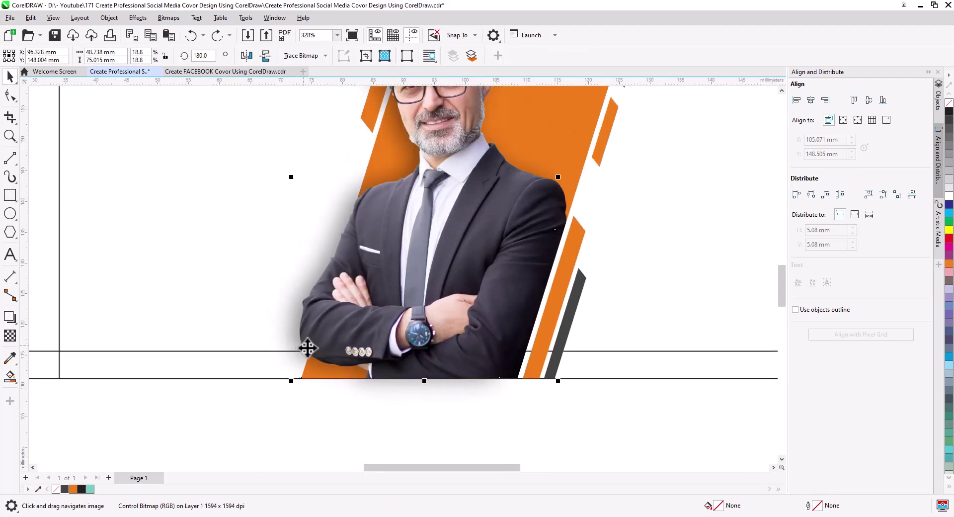
{"action": "left_click", "coordinate": [347, 405]}
Place the agency headline and services list left of the portrait, and the logo in the cover's left margin.
{"action": "scroll", "coordinate": [348, 382], "scroll_direction": "down", "scroll_amount": 1}
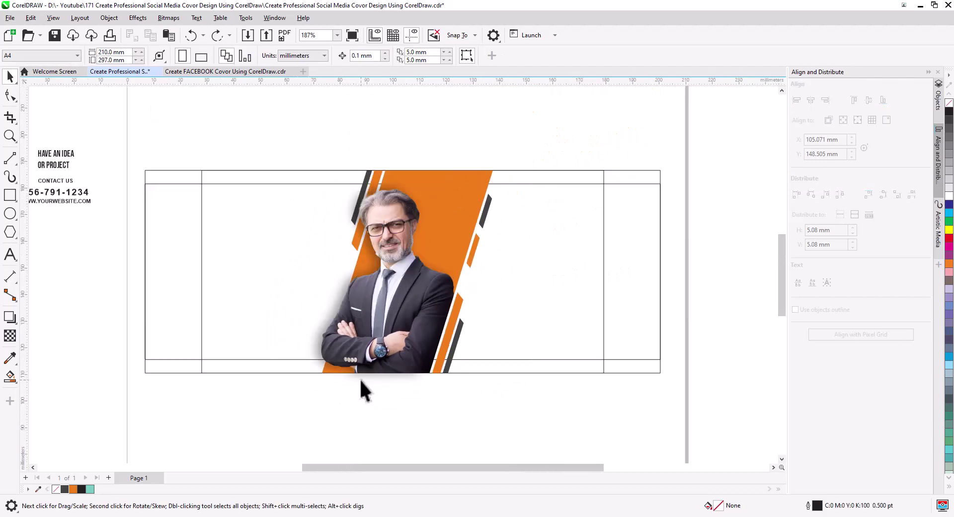
{"action": "left_click_drag", "start_coordinate": [359, 378], "coordinate": [471, 358]}
{"action": "left_click_drag", "start_coordinate": [218, 134], "coordinate": [200, 331]}
{"action": "left_click_drag", "start_coordinate": [204, 198], "coordinate": [106, 256]}
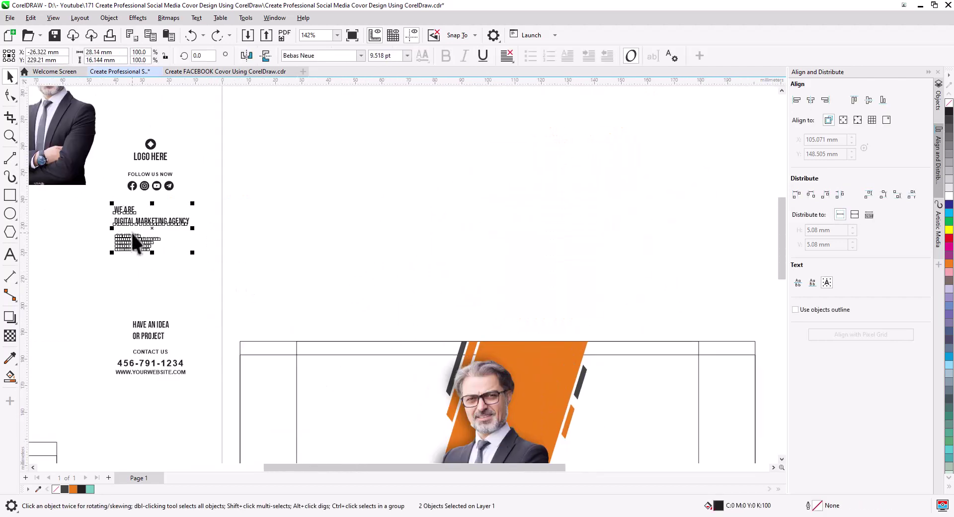
{"action": "left_click_drag", "start_coordinate": [132, 221], "coordinate": [342, 407]}
{"action": "left_click_drag", "start_coordinate": [184, 128], "coordinate": [267, 373]}
Place the social media icon block and the contact text block on the cover's right side.
{"action": "left_click_drag", "start_coordinate": [144, 183], "coordinate": [711, 379]}
{"action": "left_click_drag", "start_coordinate": [640, 398], "coordinate": [627, 229]}
{"action": "left_click_drag", "start_coordinate": [79, 144], "coordinate": [187, 232]}
{"action": "left_click_drag", "start_coordinate": [137, 195], "coordinate": [645, 335]}
Break the headline text so that DIGITAL, MARKETING and AGENCY each sit on their own line.
{"action": "left_click", "coordinate": [324, 254]}
{"action": "scroll", "coordinate": [324, 251], "scroll_direction": "up", "scroll_amount": 4}
{"action": "double_click", "coordinate": [348, 221]}
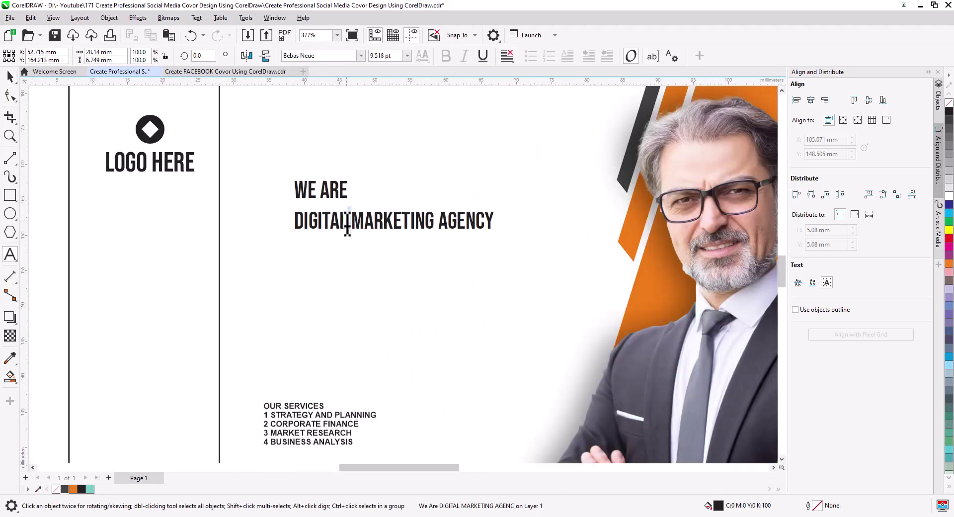
{"action": "key", "text": "Return"}
{"action": "left_click", "coordinate": [381, 252]}
{"action": "key", "text": "Return"}
{"action": "left_click", "coordinate": [10, 76]}
Tighten the headline's line spacing and break it apart into separate text lines.
{"action": "left_click", "coordinate": [10, 95]}
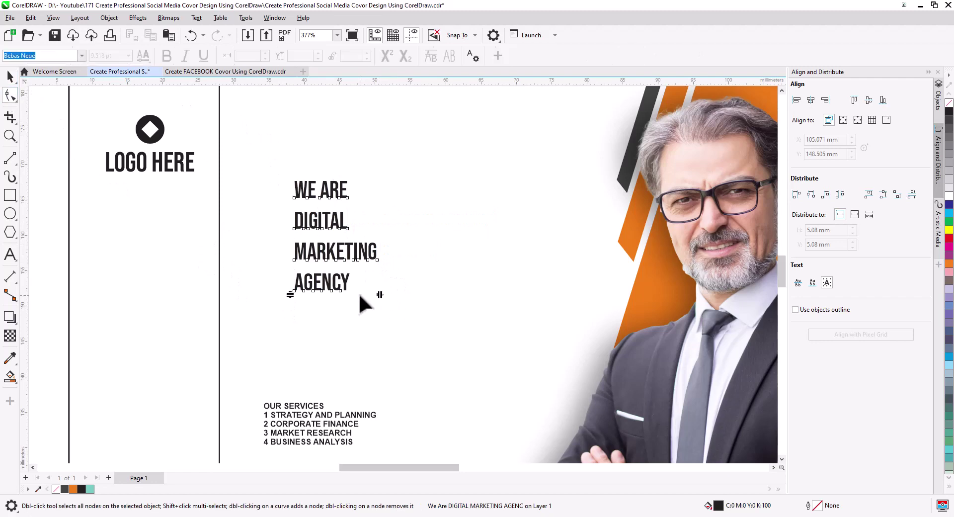
{"action": "left_click_drag", "start_coordinate": [291, 293], "coordinate": [292, 269]}
{"action": "left_click", "coordinate": [10, 77]}
{"action": "left_click", "coordinate": [108, 18]}
{"action": "left_click", "coordinate": [208, 319]}
Enlarge the DIGITAL, MARKETING and AGENCY lines together, keeping WE ARE at its smaller size.
{"action": "left_click", "coordinate": [340, 195]}
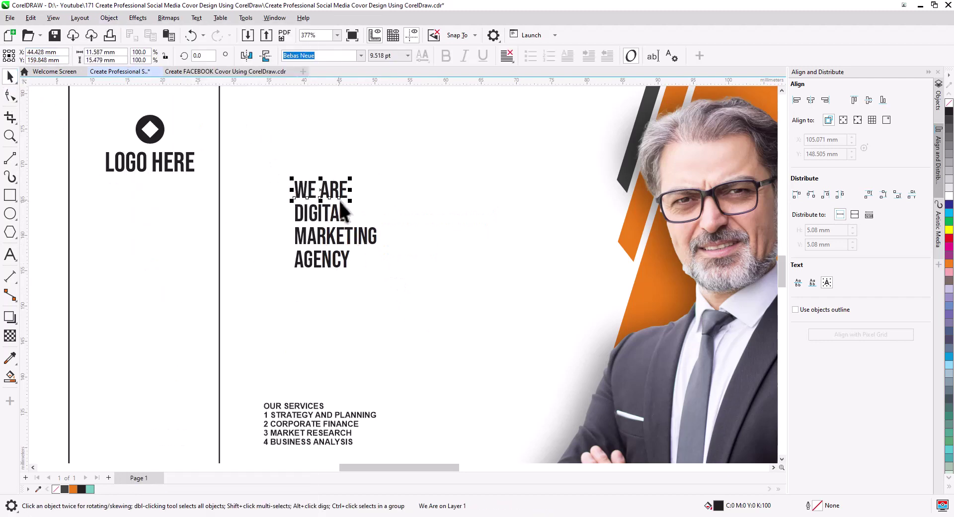
{"action": "left_click", "coordinate": [339, 215]}
{"action": "left_click", "coordinate": [339, 237], "text": "shift"}
{"action": "left_click", "coordinate": [339, 259], "text": "shift"}
{"action": "left_click_drag", "start_coordinate": [379, 271], "coordinate": [528, 386]}
Move all four headline lines to the upper-left corner inside the guides and enlarge them until MARKETING is about 43 mm wide.
{"action": "scroll", "coordinate": [335, 228], "scroll_direction": "down", "scroll_amount": 1}
{"action": "left_click", "coordinate": [328, 207], "text": "shift"}
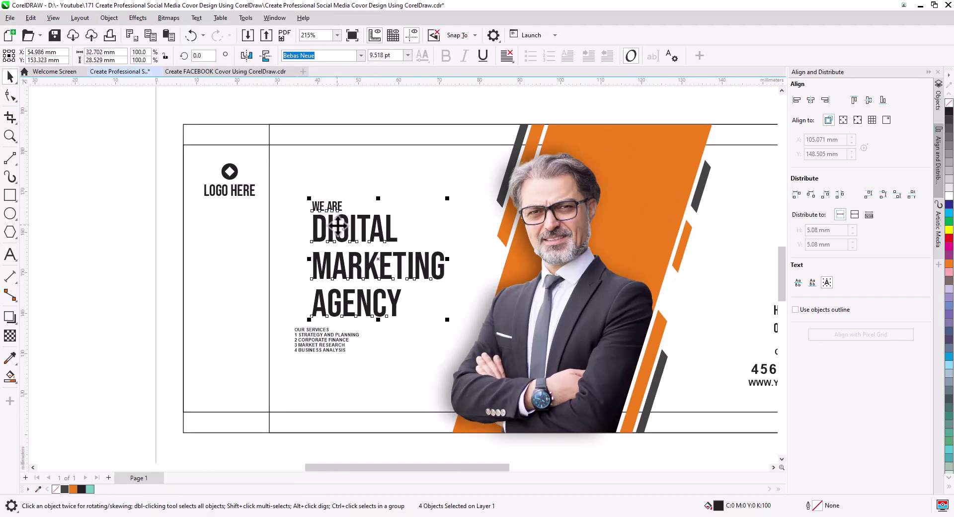
{"action": "left_click_drag", "start_coordinate": [339, 227], "coordinate": [305, 185]}
{"action": "left_click_drag", "start_coordinate": [412, 276], "coordinate": [457, 316]}
Colour the MARKETING headline line orange and the WE ARE, DIGITAL and AGENCY lines dark grey.
{"action": "left_click", "coordinate": [112, 279]}
{"action": "left_click", "coordinate": [351, 244]}
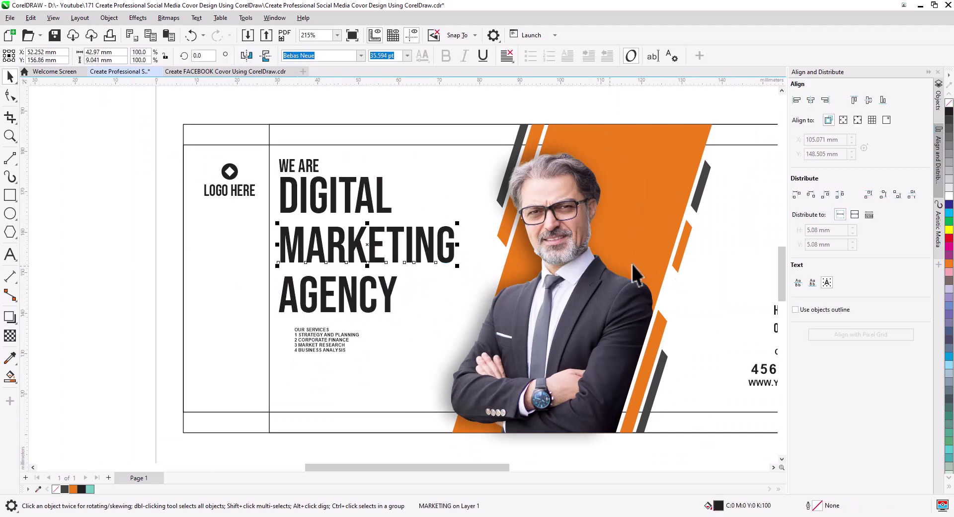
{"action": "left_click", "coordinate": [73, 489]}
{"action": "left_click", "coordinate": [178, 236]}
{"action": "left_click_drag", "start_coordinate": [260, 108], "coordinate": [411, 336]}
{"action": "left_click", "coordinate": [65, 488]}
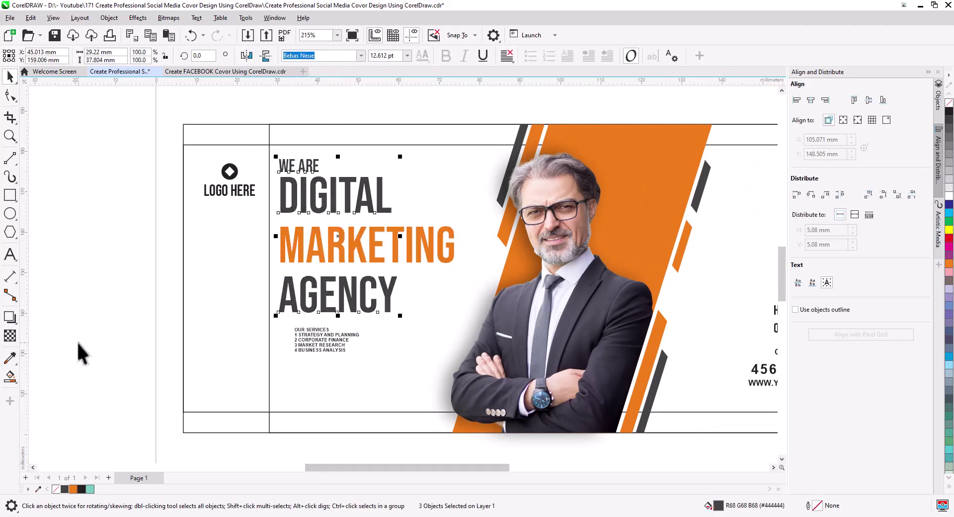
Colour the logo symbol and the LOGO HERE text dark grey, and shift the logo slightly toward the cover's left edge.
{"action": "left_click", "coordinate": [110, 298]}
{"action": "left_click", "coordinate": [219, 191]}
{"action": "left_click_drag", "start_coordinate": [179, 152], "coordinate": [264, 213]}
{"action": "left_click", "coordinate": [65, 489]}
{"action": "left_click_drag", "start_coordinate": [201, 200], "coordinate": [199, 202]}
{"action": "left_click_drag", "start_coordinate": [257, 200], "coordinate": [255, 198]}
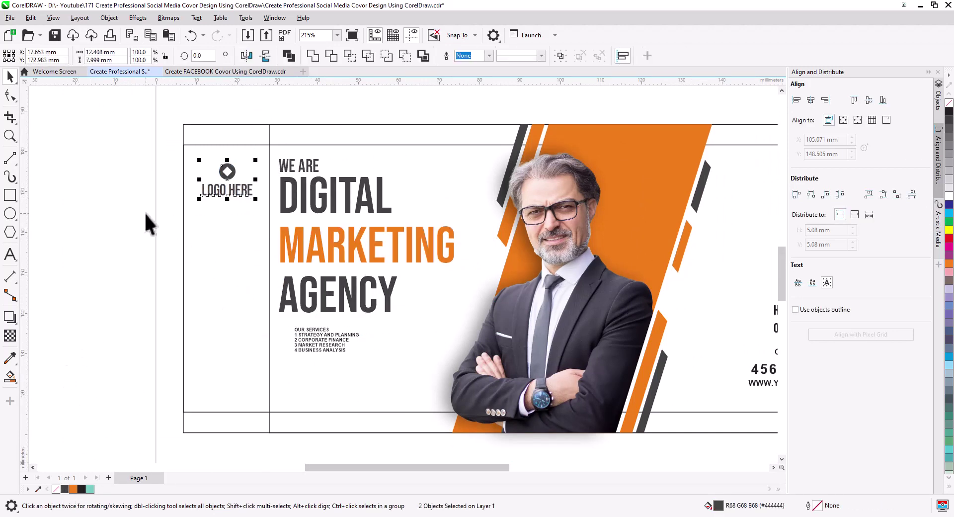
{"action": "left_click", "coordinate": [144, 212]}
Move the services list under AGENCY, enlarge it to about 27 mm wide and increase its line spacing.
{"action": "left_click_drag", "start_coordinate": [313, 329], "coordinate": [298, 322]}
{"action": "left_click_drag", "start_coordinate": [348, 350], "coordinate": [394, 392]}
{"action": "key", "text": "F10"}
{"action": "left_click_drag", "start_coordinate": [275, 366], "coordinate": [279, 391]}
{"action": "left_click", "coordinate": [10, 76]}
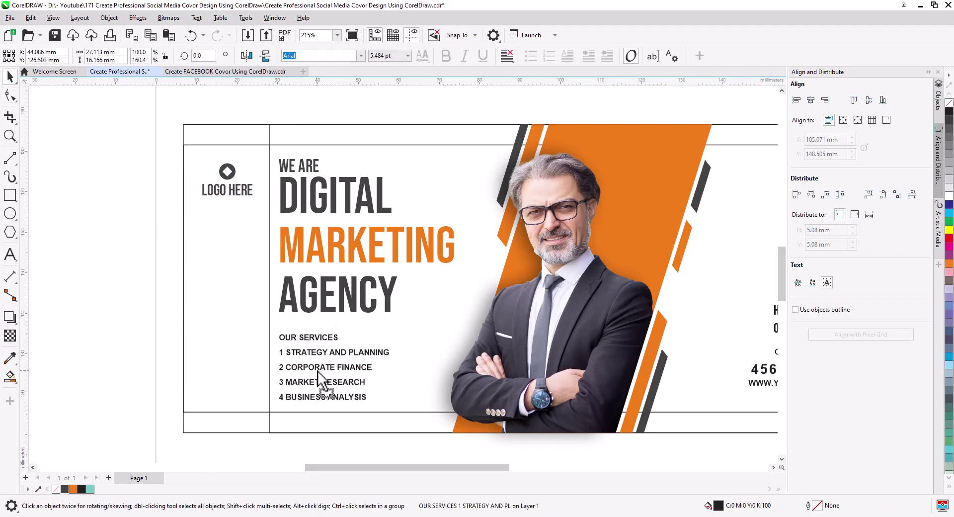
{"action": "left_click", "coordinate": [316, 307]}
{"action": "left_click", "coordinate": [316, 244], "text": "shift"}
{"action": "left_click", "coordinate": [316, 208], "text": "shift"}
{"action": "left_click_drag", "start_coordinate": [457, 315], "coordinate": [242, 303]}
Break the HAVE AN IDEA OR PROJECT text apart, colouring HAVE AN IDEA dark grey and OR PROJECT orange.
{"action": "scroll", "coordinate": [479, 342], "scroll_direction": "down", "scroll_amount": 1}
{"action": "left_click", "coordinate": [471, 318]}
{"action": "scroll", "coordinate": [470, 317], "scroll_direction": "up", "scroll_amount": 2}
{"action": "left_click", "coordinate": [481, 271]}
{"action": "left_click", "coordinate": [113, 18]}
{"action": "left_click", "coordinate": [186, 318]}
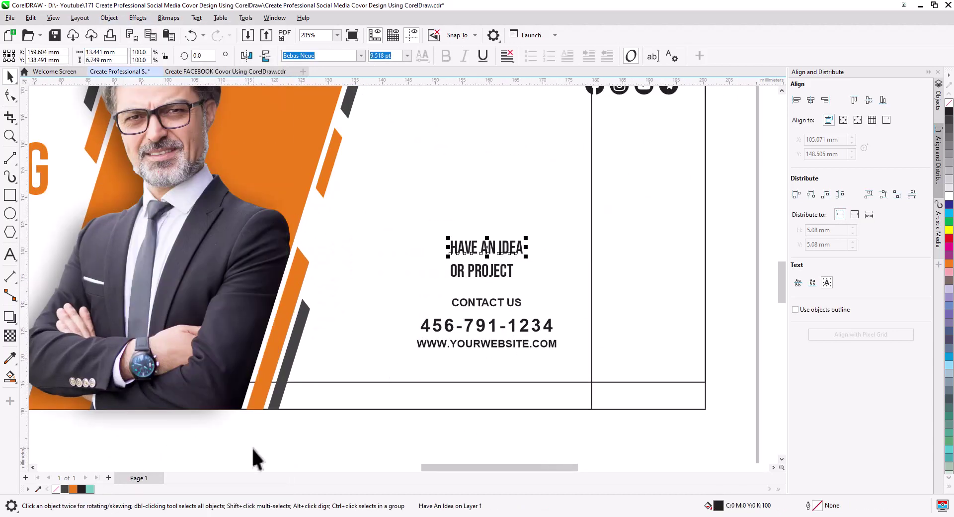
{"action": "left_click", "coordinate": [470, 271]}
{"action": "left_click", "coordinate": [73, 488]}
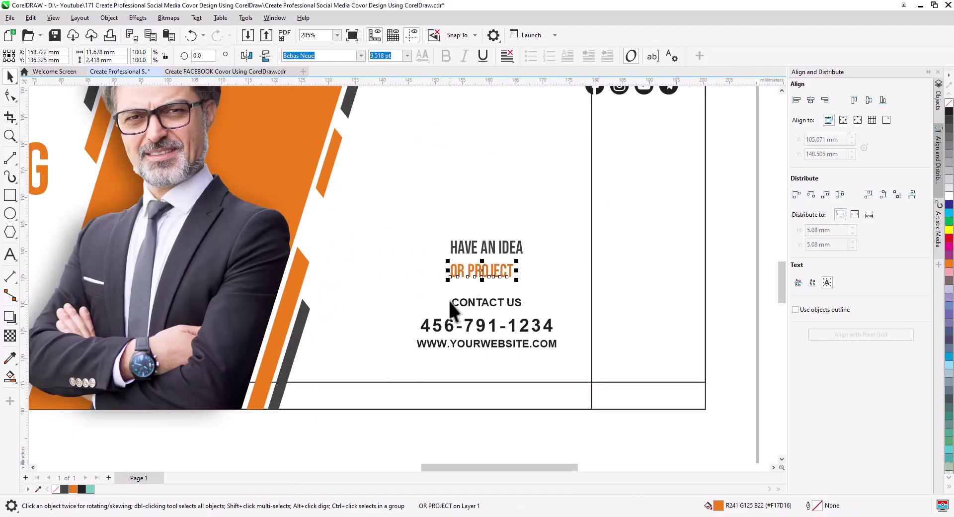
Enlarge OR PROJECT, right-align it with HAVE AN IDEA, and raise both lines as a tight block above CONTACT US.
{"action": "left_click", "coordinate": [439, 294]}
{"action": "left_click", "coordinate": [470, 271]}
{"action": "left_click_drag", "start_coordinate": [446, 282], "coordinate": [396, 311]}
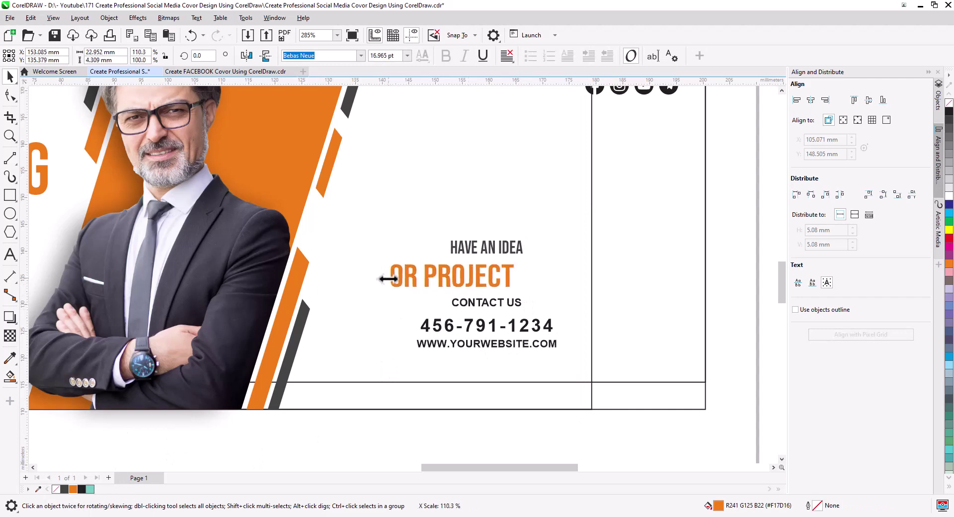
{"action": "left_click_drag", "start_coordinate": [505, 279], "coordinate": [487, 233]}
{"action": "left_click", "coordinate": [505, 250], "text": "shift"}
{"action": "key", "text": "r"}
{"action": "left_click", "coordinate": [510, 399]}
{"action": "left_click", "coordinate": [489, 274]}
{"action": "left_click", "coordinate": [487, 248], "text": "shift"}
{"action": "left_click", "coordinate": [447, 413]}
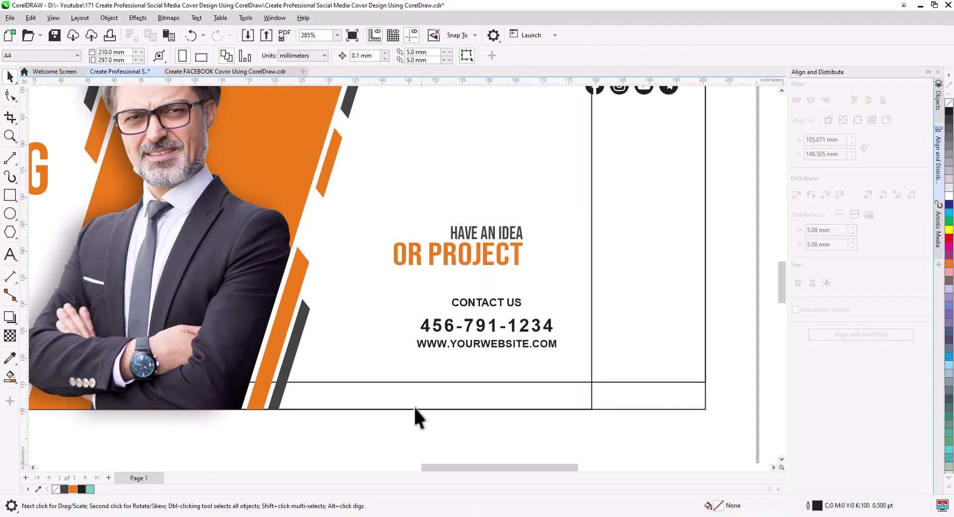
Draw a rectangle below OR PROJECT and resize it to about 18.6 by 3.4 mm.
{"action": "left_click", "coordinate": [9, 195]}
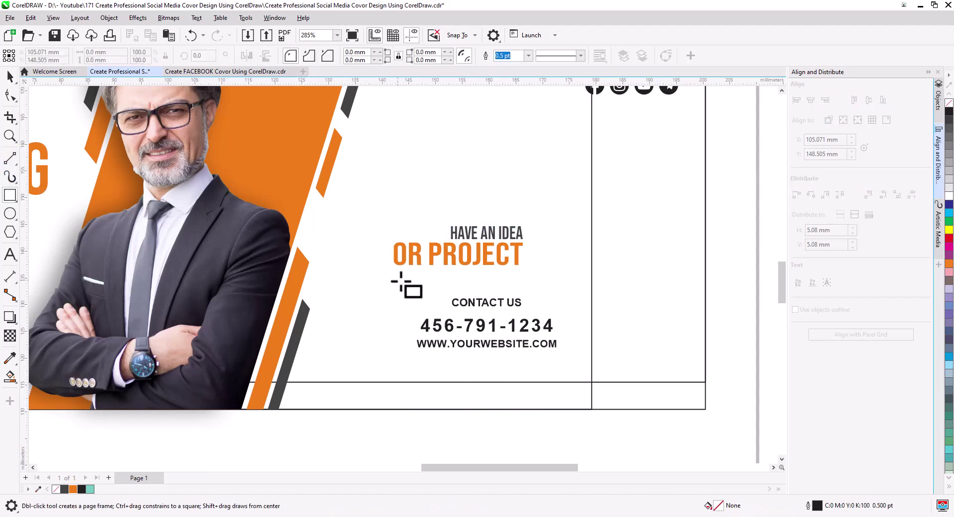
{"action": "left_click_drag", "start_coordinate": [403, 276], "coordinate": [520, 288]}
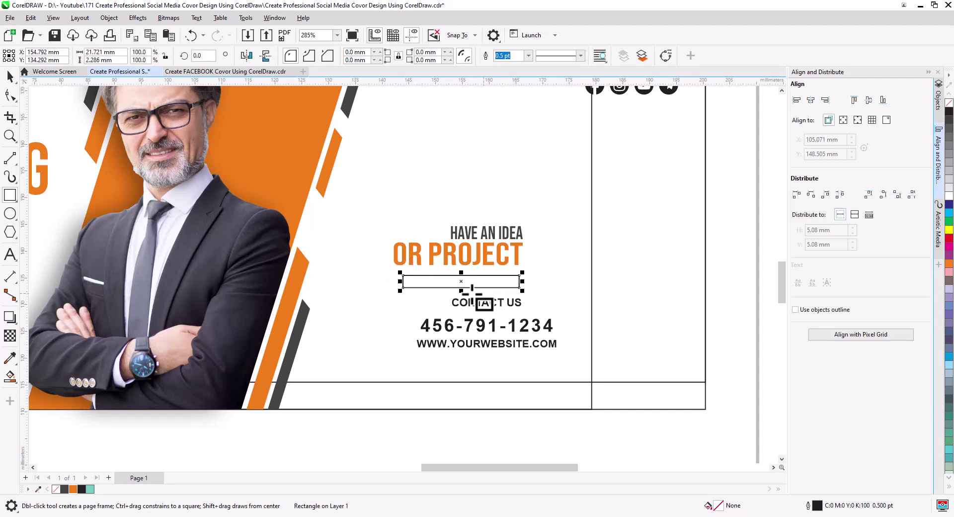
{"action": "left_click", "coordinate": [10, 78]}
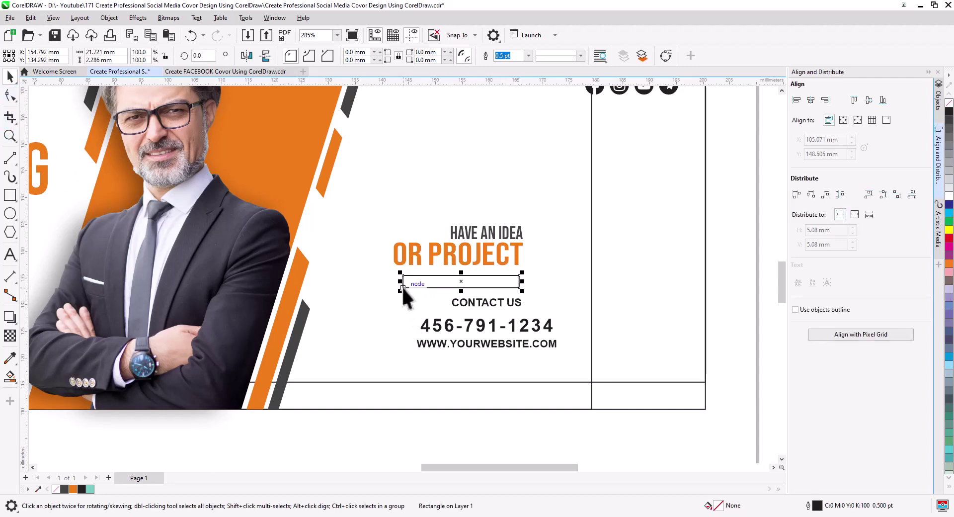
{"action": "left_click_drag", "start_coordinate": [400, 281], "coordinate": [420, 280]}
{"action": "scroll", "coordinate": [470, 287], "scroll_direction": "up", "scroll_amount": 5}
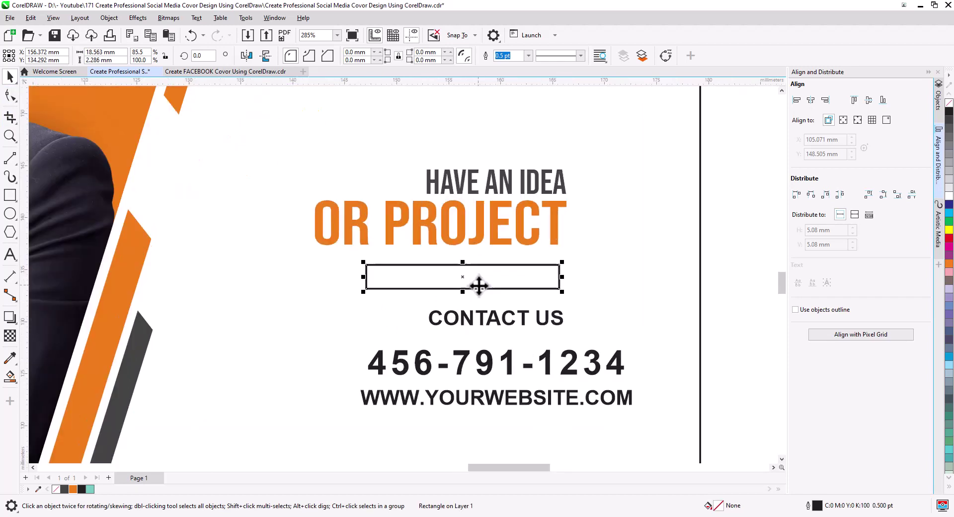
{"action": "left_click_drag", "start_coordinate": [453, 292], "coordinate": [455, 314]}
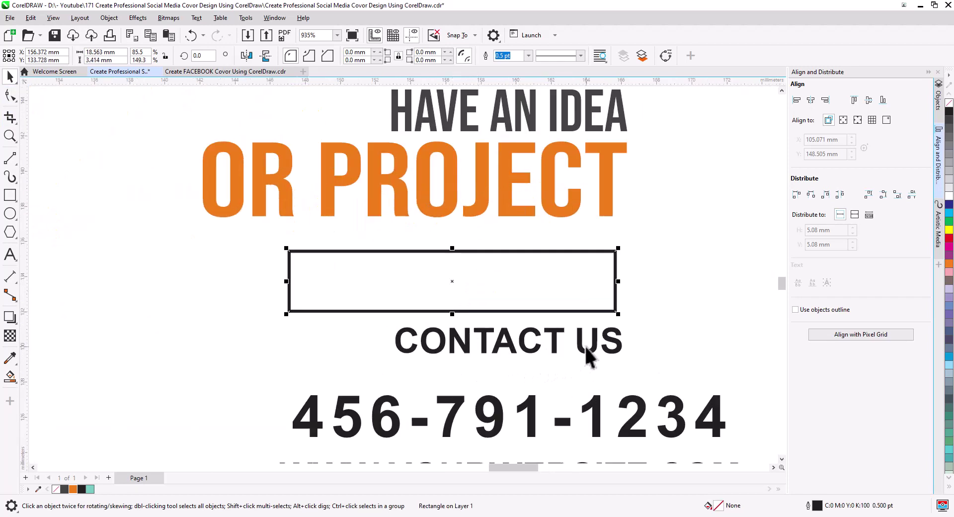
Move the CONTACT US text inside the rectangle and align their vertical centres.
{"action": "left_click_drag", "start_coordinate": [584, 351], "coordinate": [559, 292]}
{"action": "left_click", "coordinate": [616, 297], "text": "shift"}
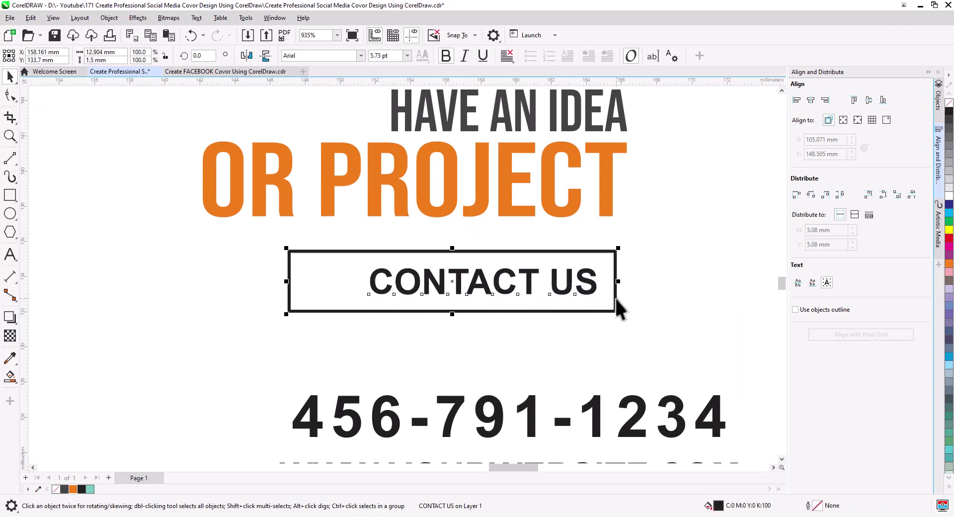
{"action": "left_click", "coordinate": [868, 100]}
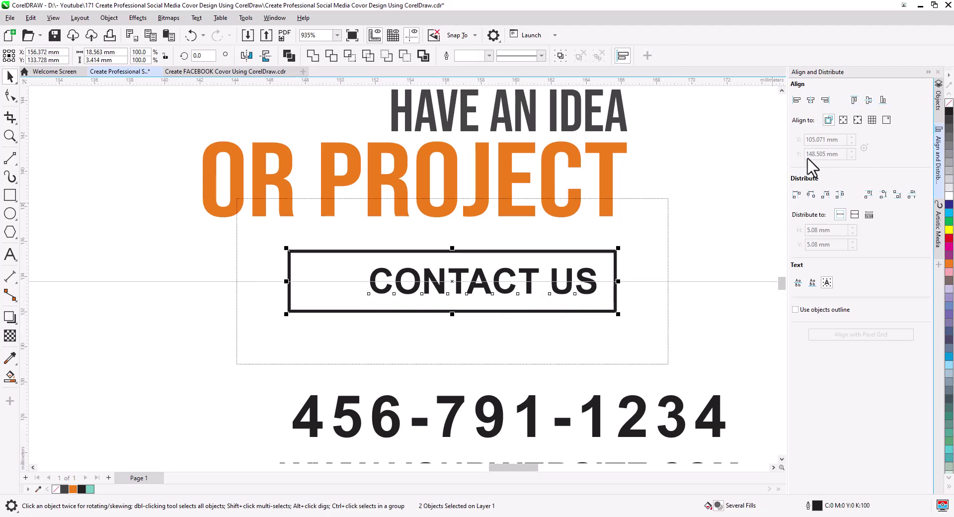
Make a narrow copy of the rectangle at its left end, about 3.3 mm wide, and fill it dark grey.
{"action": "left_click", "coordinate": [616, 280]}
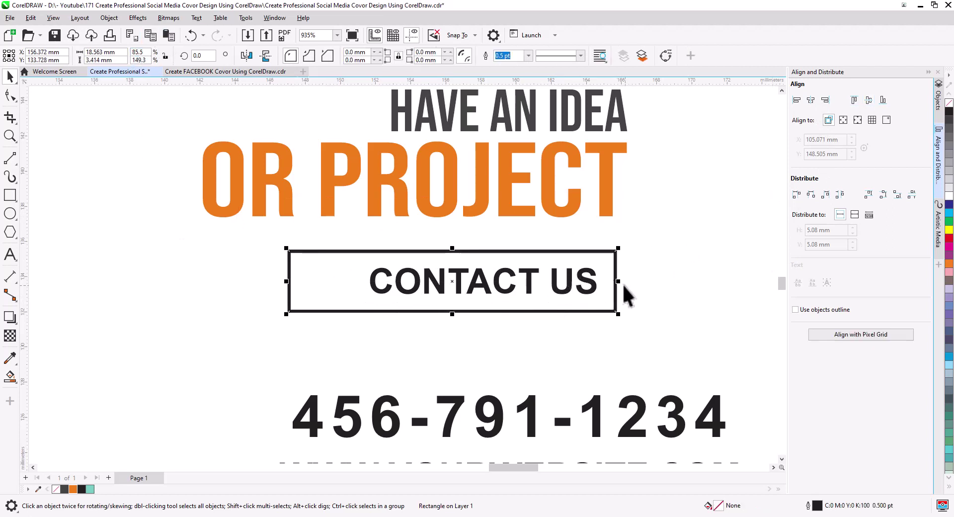
{"action": "left_click_drag", "start_coordinate": [620, 282], "coordinate": [359, 288]}
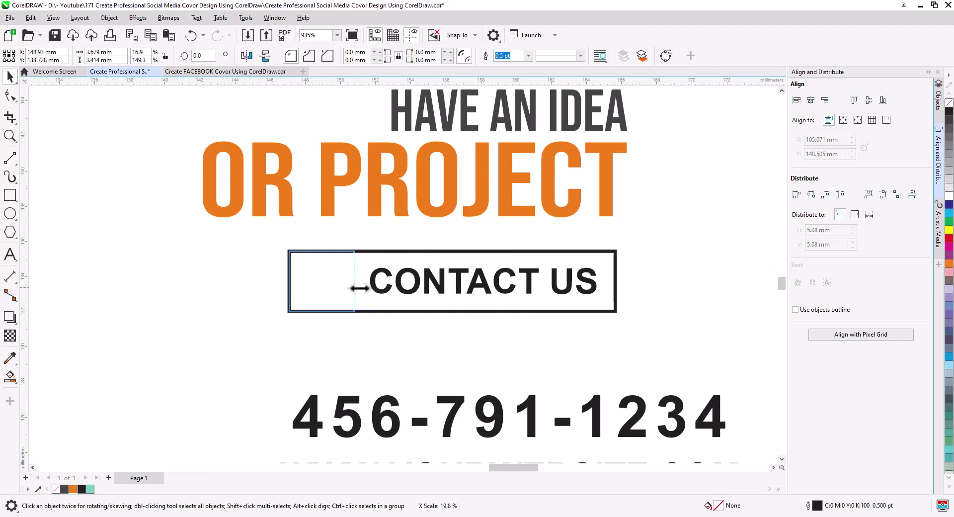
{"action": "left_click_drag", "start_coordinate": [353, 287], "coordinate": [351, 288]}
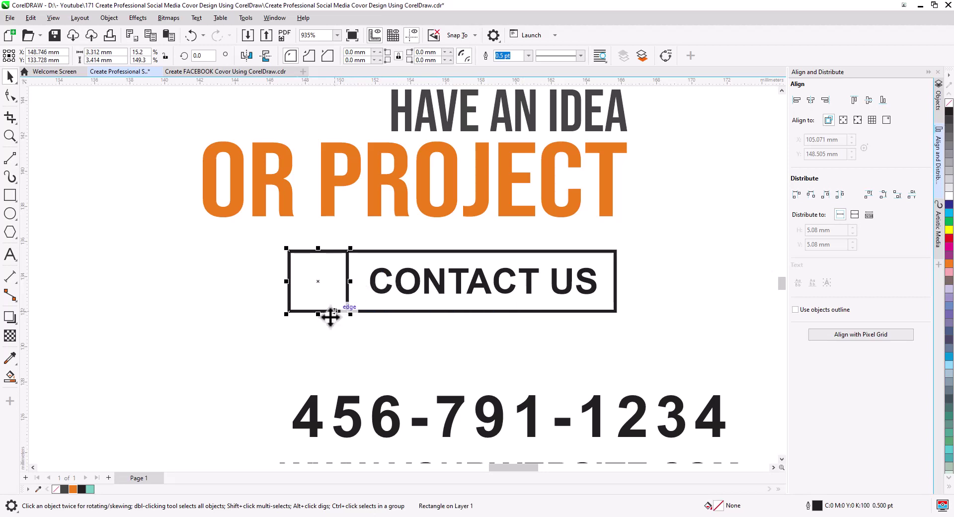
{"action": "left_click", "coordinate": [64, 489]}
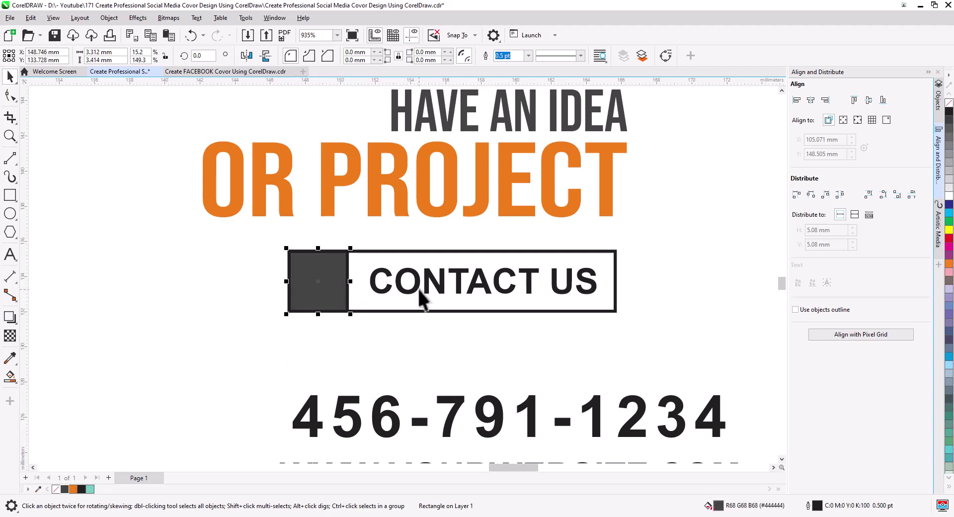
Fill the full-width CONTACT US rectangle orange and send it behind the text and the dark grey box.
{"action": "left_click", "coordinate": [402, 307]}
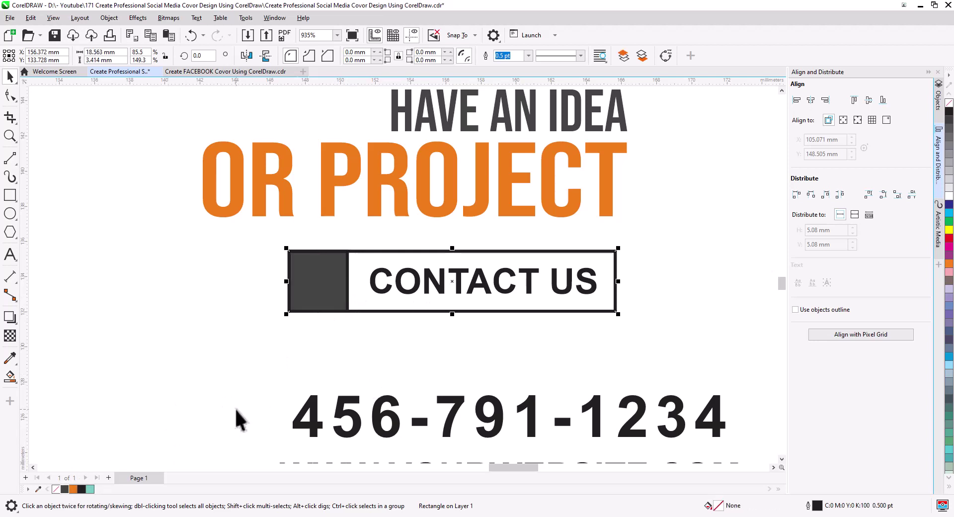
{"action": "left_click", "coordinate": [73, 489]}
{"action": "key", "text": "shift+Page_Down"}
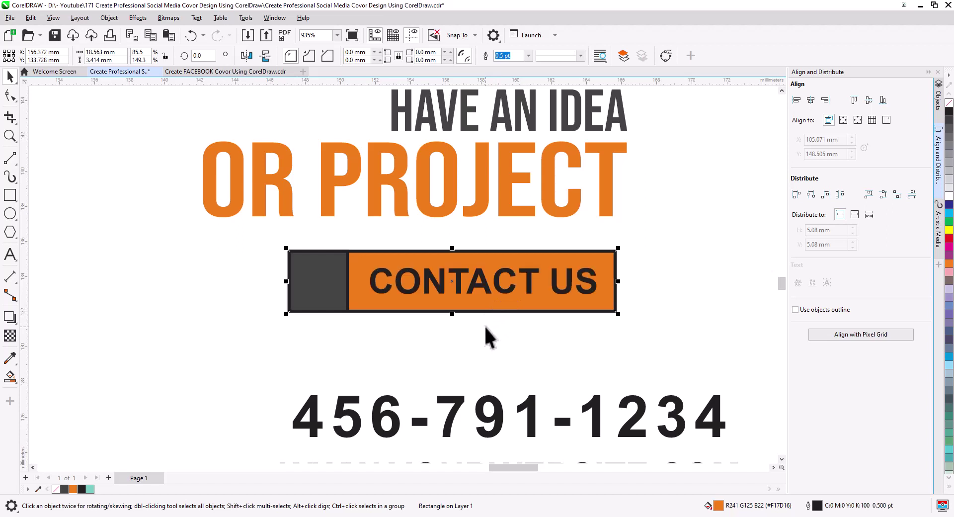
Colour the CONTACT US text white, enlarge it to about 14 mm wide and centre it vertically in the orange bar.
{"action": "left_click", "coordinate": [488, 293]}
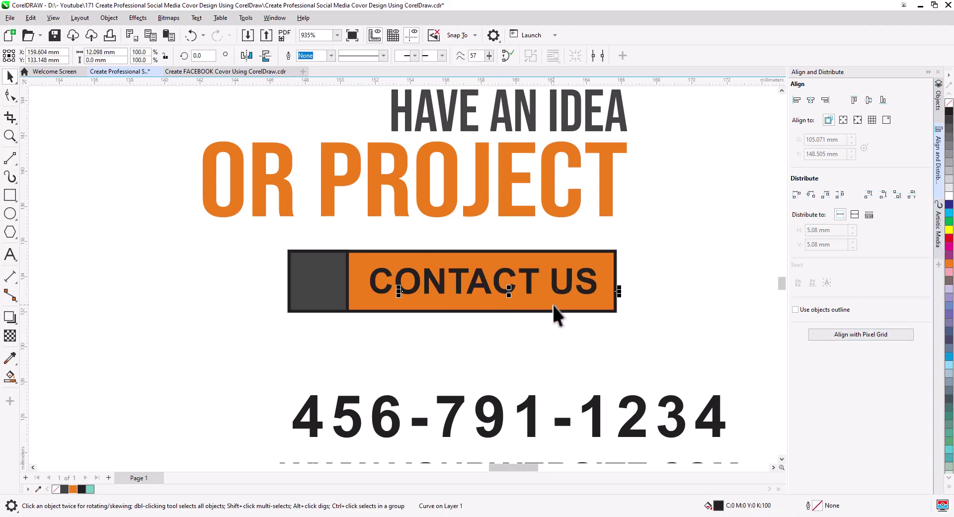
{"action": "key", "text": "Escape"}
{"action": "left_click", "coordinate": [526, 291]}
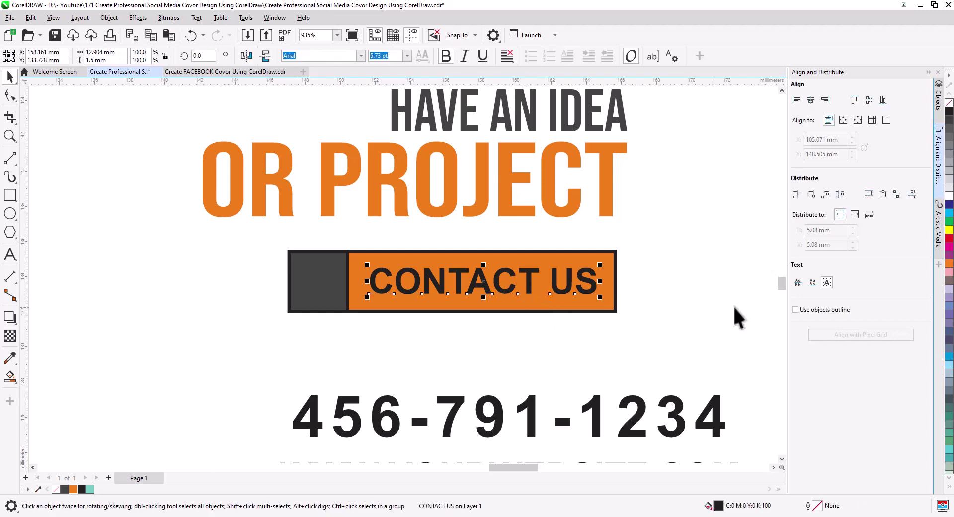
{"action": "left_click", "coordinate": [948, 196]}
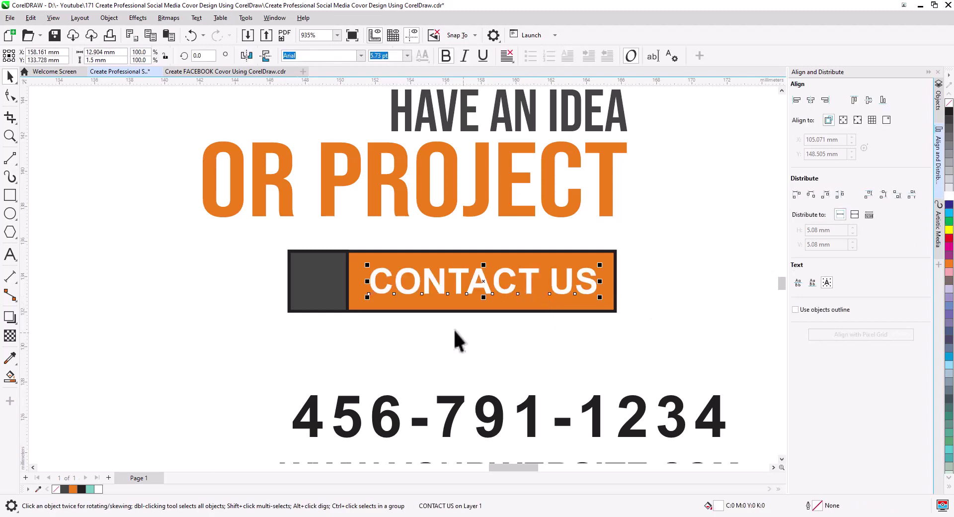
{"action": "left_click_drag", "start_coordinate": [367, 265], "coordinate": [354, 262]}
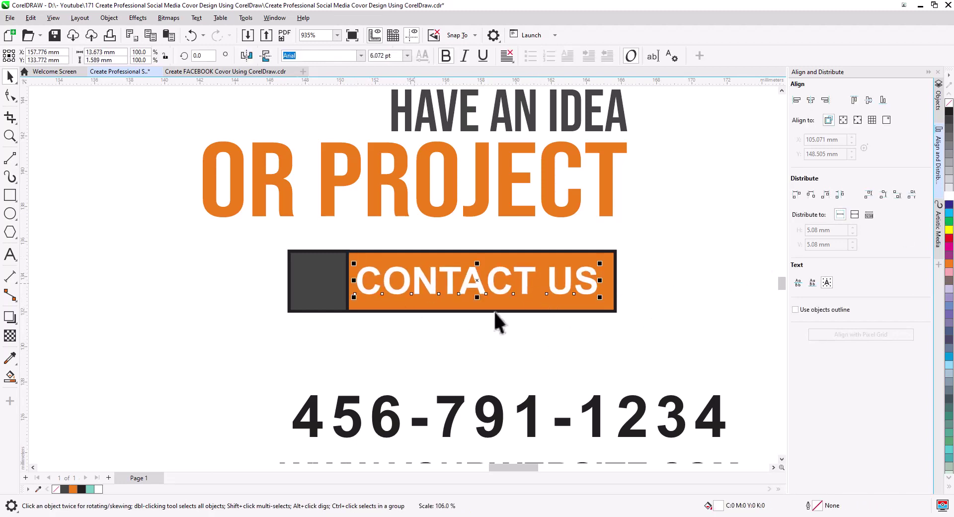
{"action": "left_click_drag", "start_coordinate": [604, 299], "coordinate": [614, 300]}
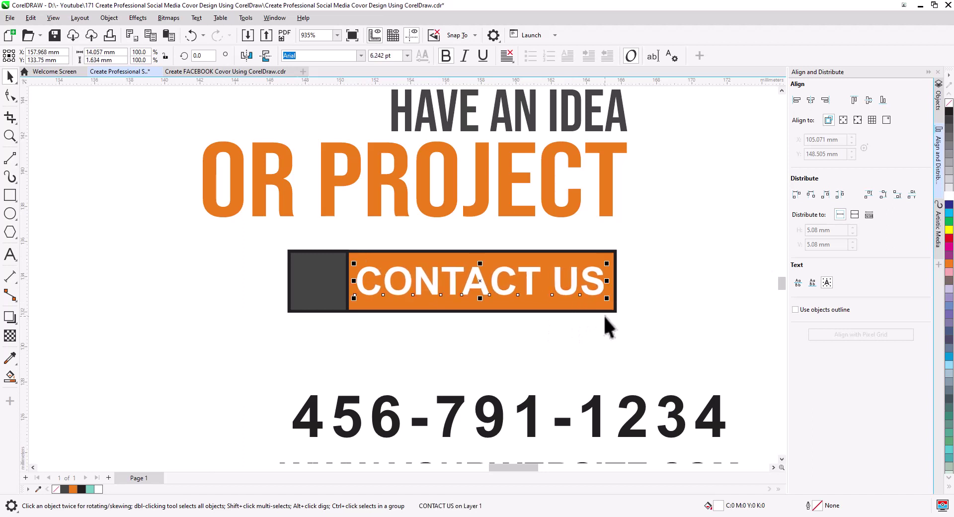
{"action": "left_click", "coordinate": [603, 311], "text": "shift"}
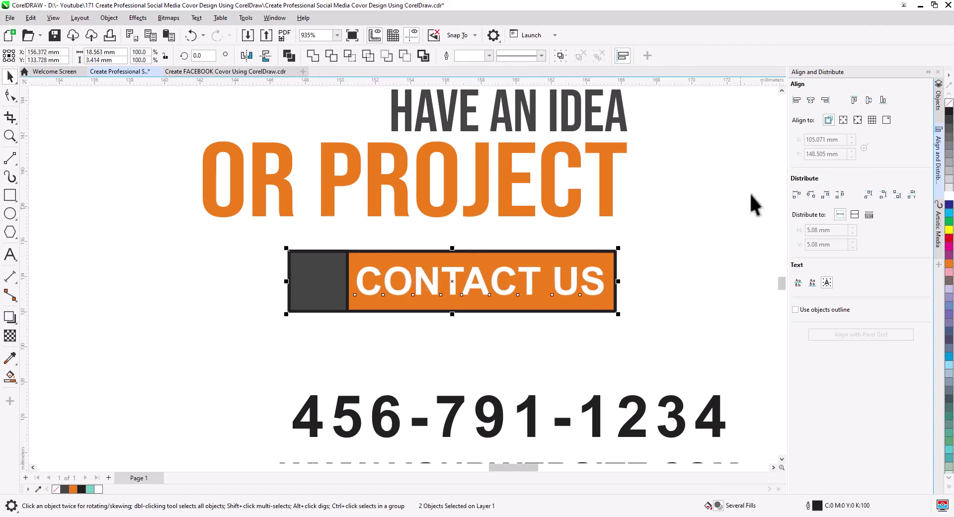
{"action": "left_click", "coordinate": [868, 102]}
{"action": "left_click", "coordinate": [711, 229]}
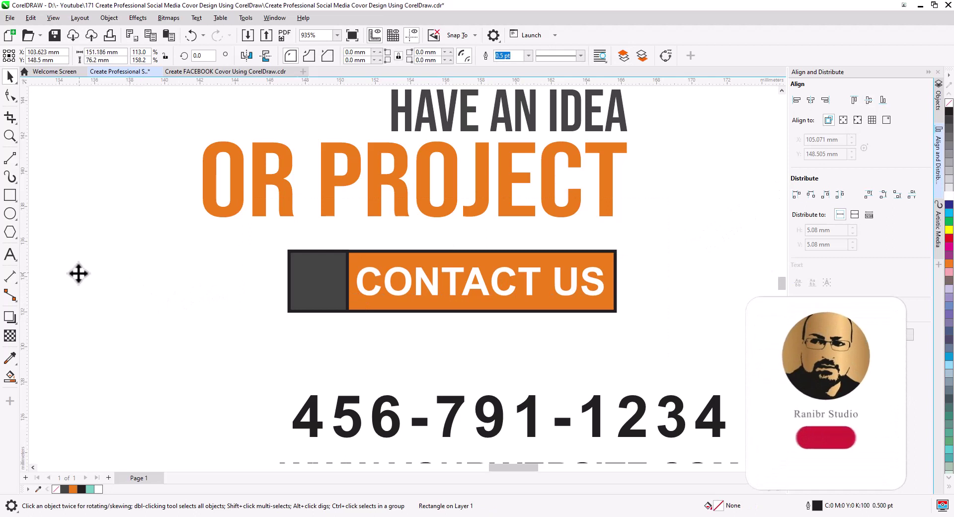
Add a right-pointing block arrow about 2.1 by 0.9 mm and centre it in the dark grey box.
{"action": "left_click", "coordinate": [11, 233]}
{"action": "left_click", "coordinate": [63, 277]}
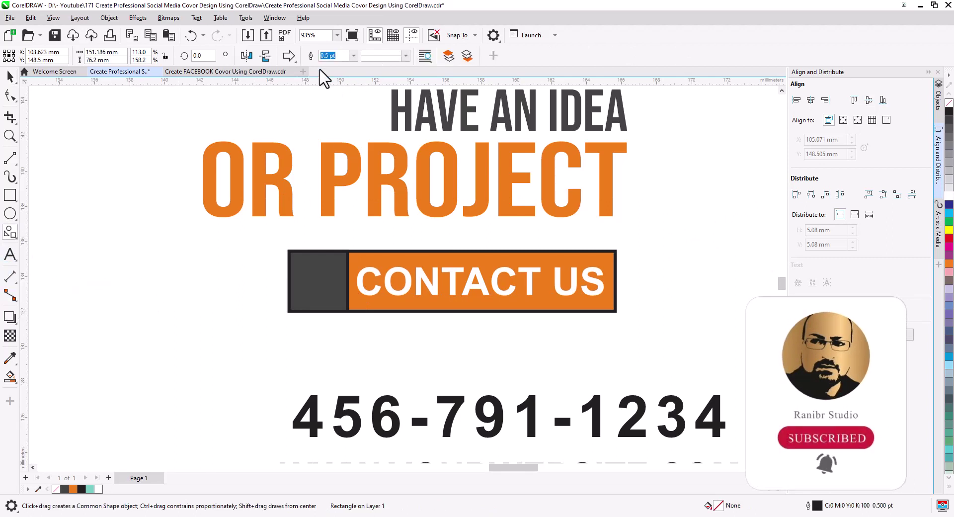
{"action": "left_click", "coordinate": [289, 57]}
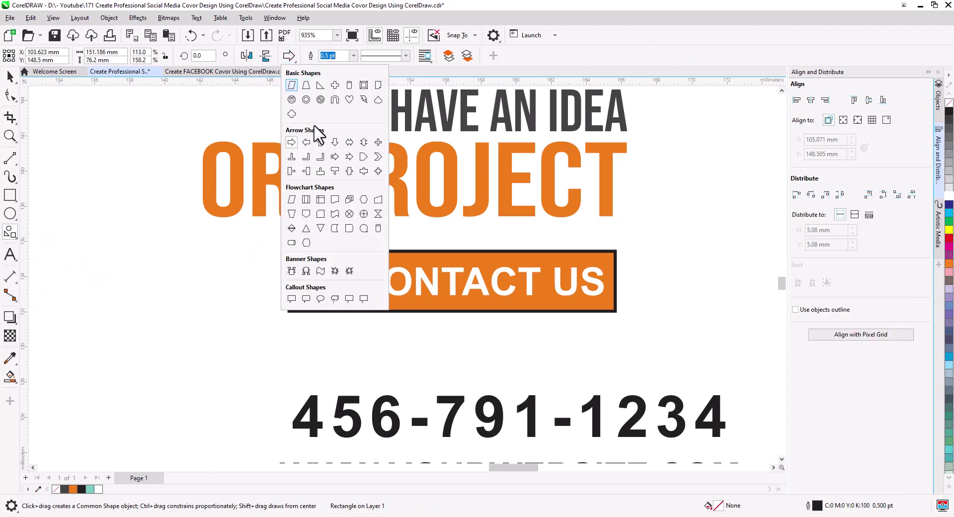
{"action": "left_click", "coordinate": [292, 143]}
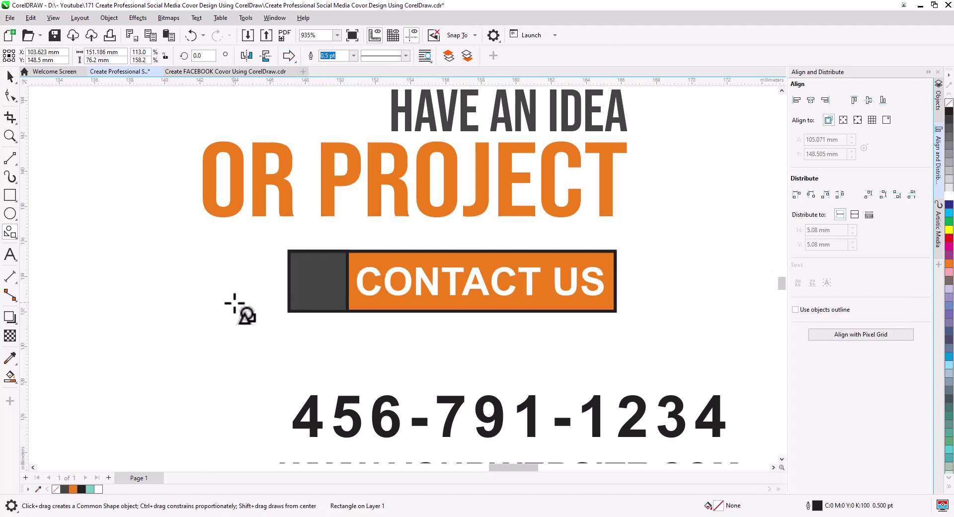
{"action": "left_click_drag", "start_coordinate": [218, 285], "coordinate": [321, 286]}
{"action": "left_click", "coordinate": [9, 75]}
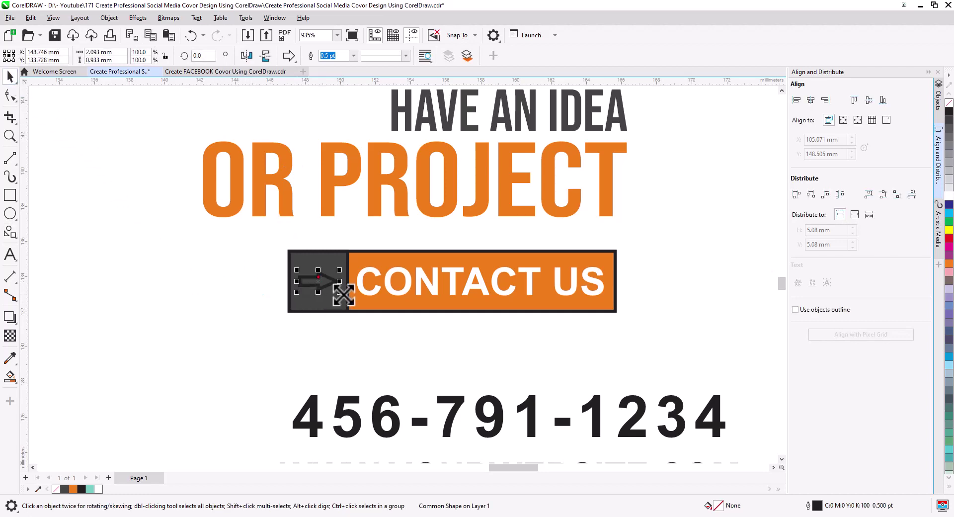
{"action": "left_click", "coordinate": [349, 305], "text": "shift"}
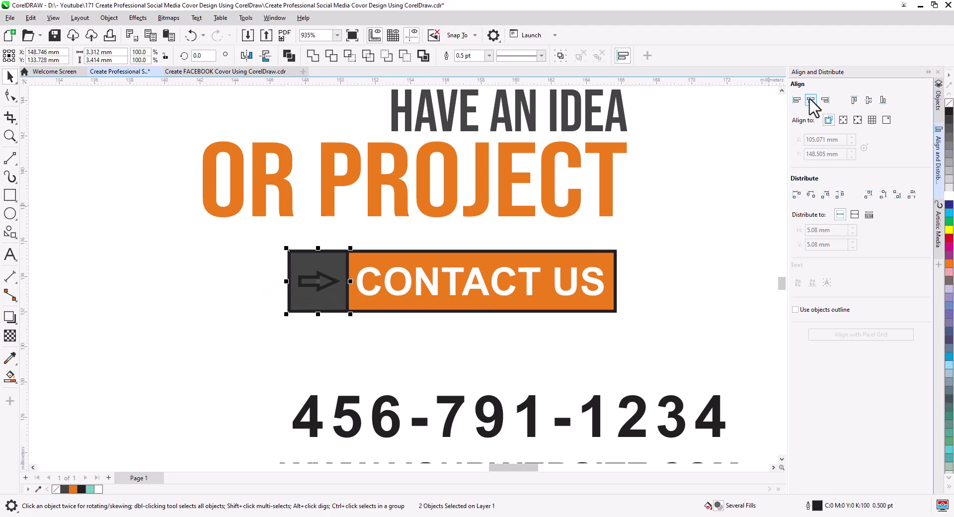
Fill the arrow white and remove the outlines from all parts of the CONTACT US button.
{"action": "left_click", "coordinate": [324, 298]}
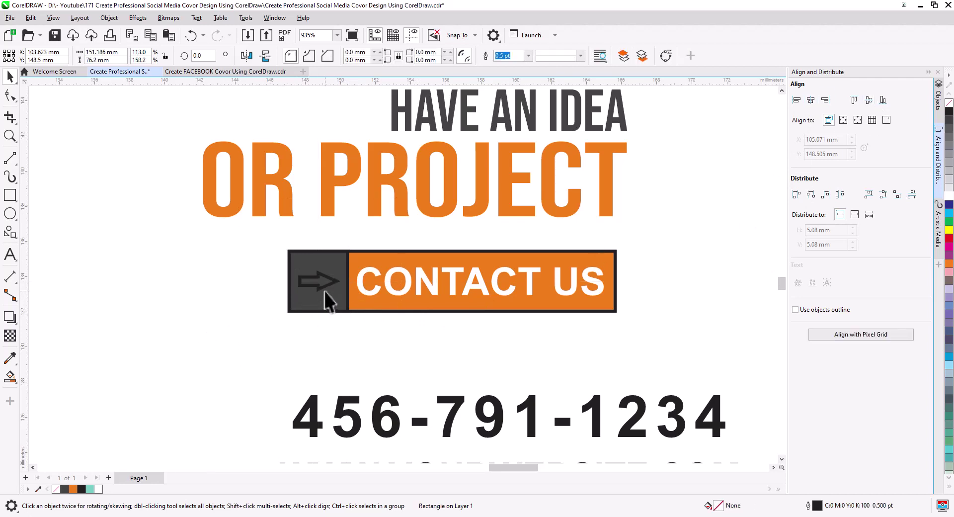
{"action": "left_click", "coordinate": [325, 288]}
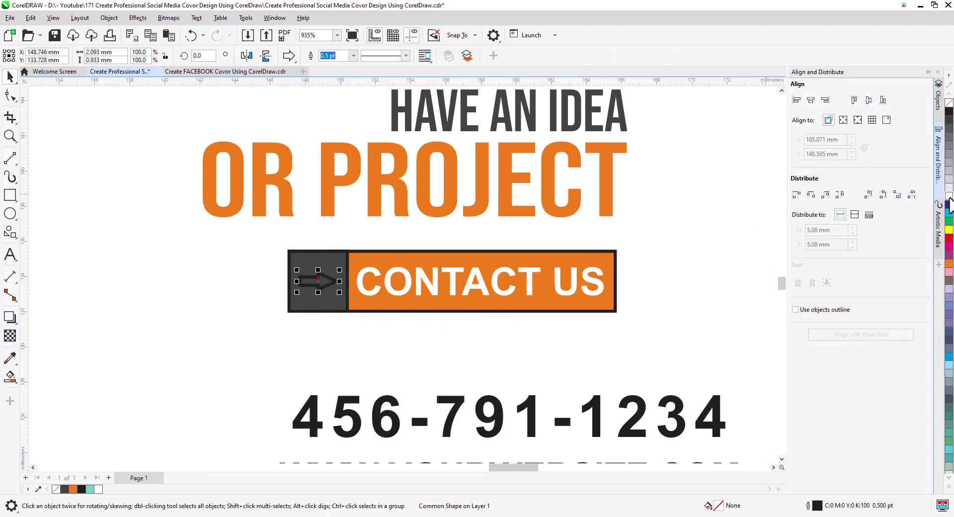
{"action": "left_click", "coordinate": [949, 197]}
{"action": "scroll", "coordinate": [484, 259], "scroll_direction": "down", "scroll_amount": 4}
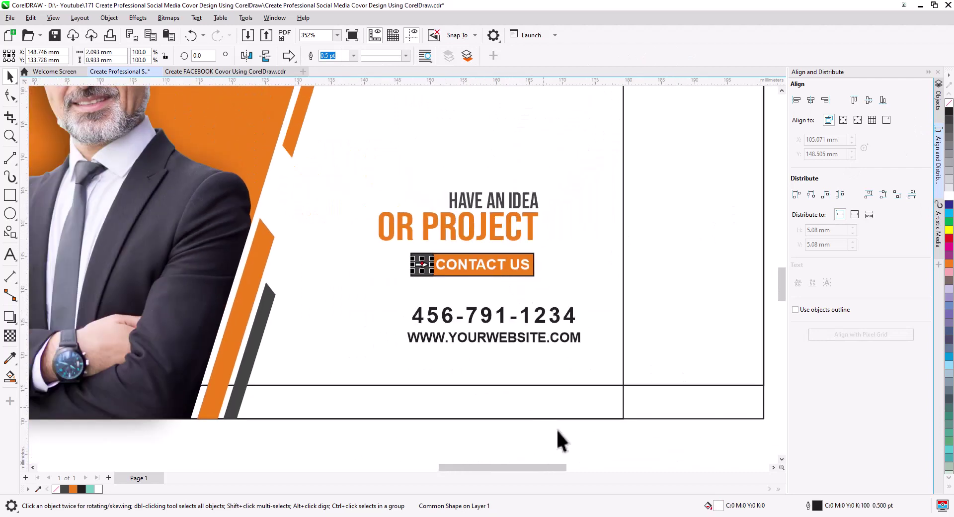
{"action": "left_click_drag", "start_coordinate": [573, 437], "coordinate": [398, 242]}
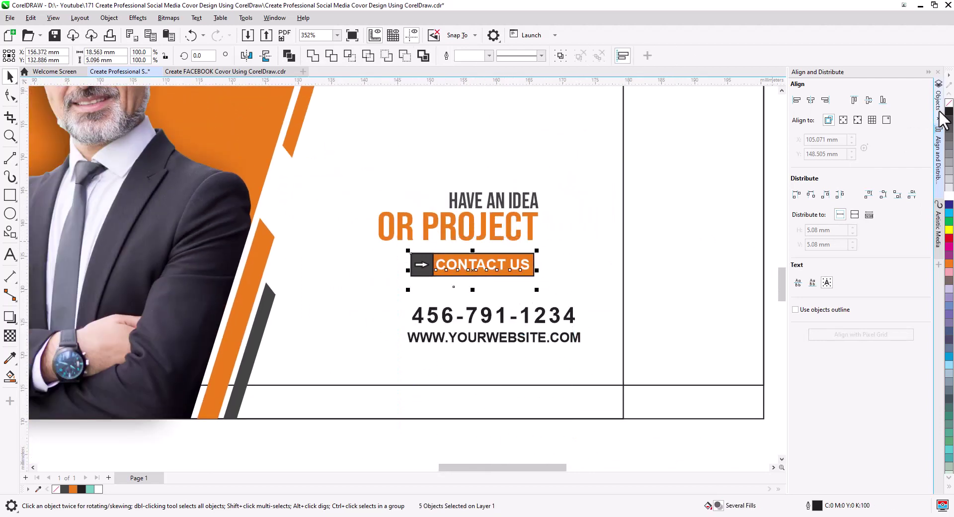
{"action": "left_click", "coordinate": [475, 422]}
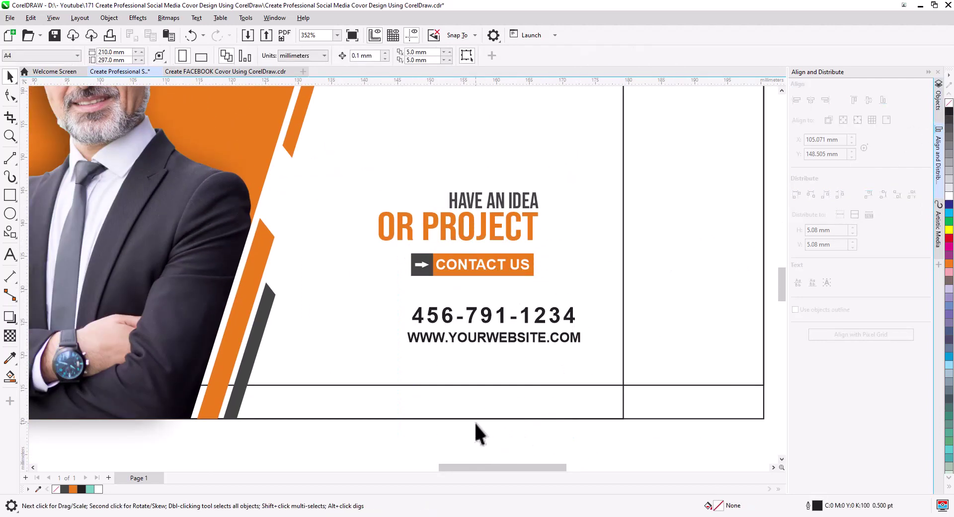
Centre the phone number and website lines horizontally on the CONTACT US button.
{"action": "left_click", "coordinate": [488, 336], "text": "shift"}
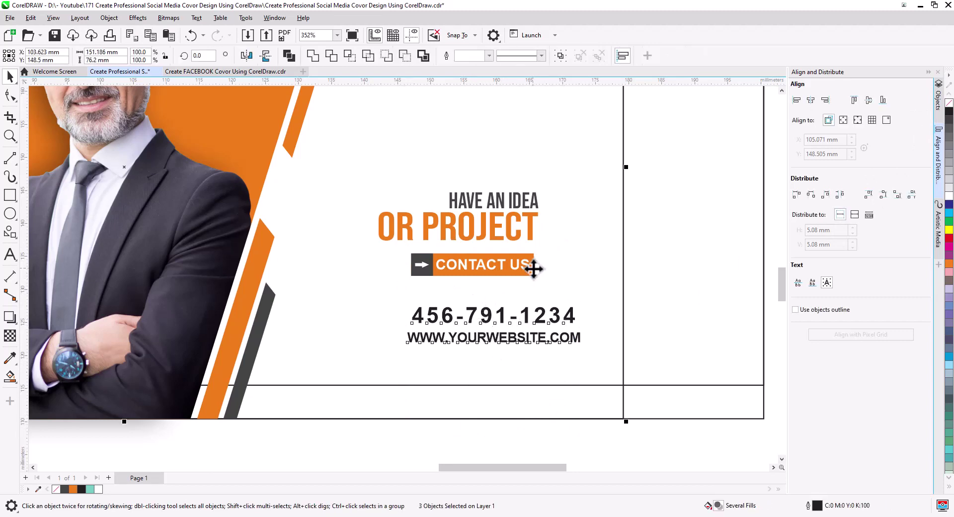
{"action": "left_click", "coordinate": [531, 272], "text": "shift"}
{"action": "left_click", "coordinate": [810, 100]}
{"action": "left_click", "coordinate": [527, 377]}
Colour the phone number and website lines dark grey and move them up close beneath the button.
{"action": "left_click_drag", "start_coordinate": [586, 295], "coordinate": [318, 375]}
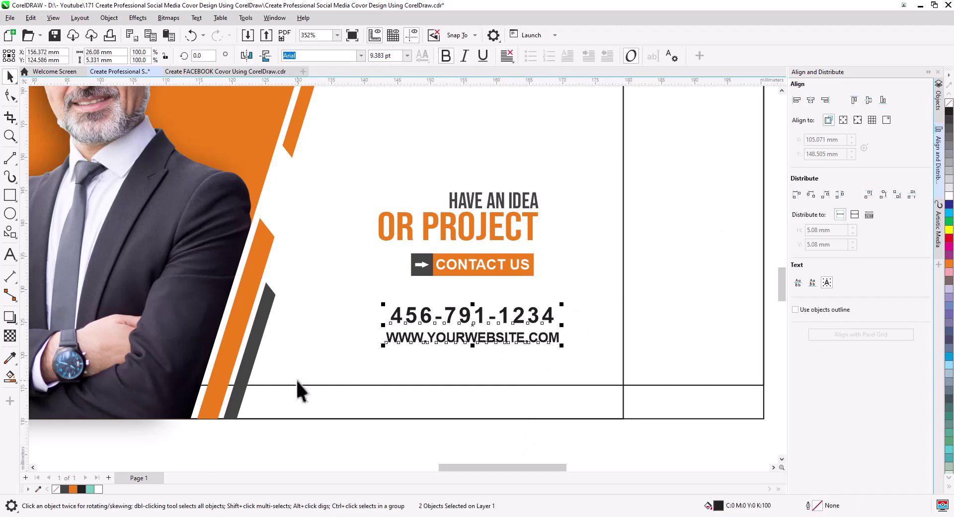
{"action": "left_click", "coordinate": [64, 489]}
{"action": "left_click_drag", "start_coordinate": [457, 332], "coordinate": [460, 312]}
Group HAVE AN IDEA with OR PROJECT and centre the group horizontally over the phone number.
{"action": "left_click", "coordinate": [505, 228]}
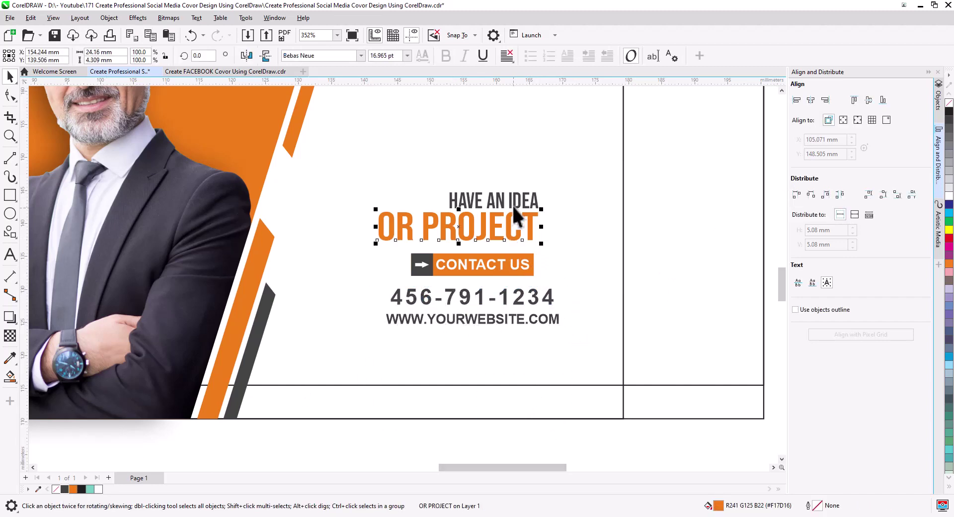
{"action": "left_click", "coordinate": [514, 204], "text": "shift"}
{"action": "key", "text": "ctrl+g"}
{"action": "left_click", "coordinate": [534, 303], "text": "shift"}
{"action": "left_click", "coordinate": [811, 100]}
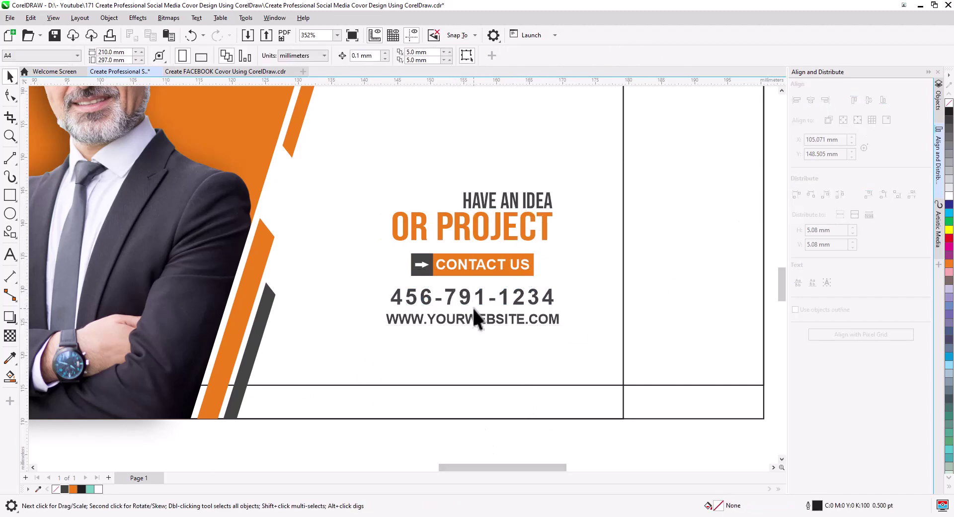
Enlarge the whole contact block to about 29 by 22 mm and shift it slightly down and left.
{"action": "scroll", "coordinate": [472, 306], "scroll_direction": "down", "scroll_amount": 5}
{"action": "left_click_drag", "start_coordinate": [490, 268], "coordinate": [475, 251]}
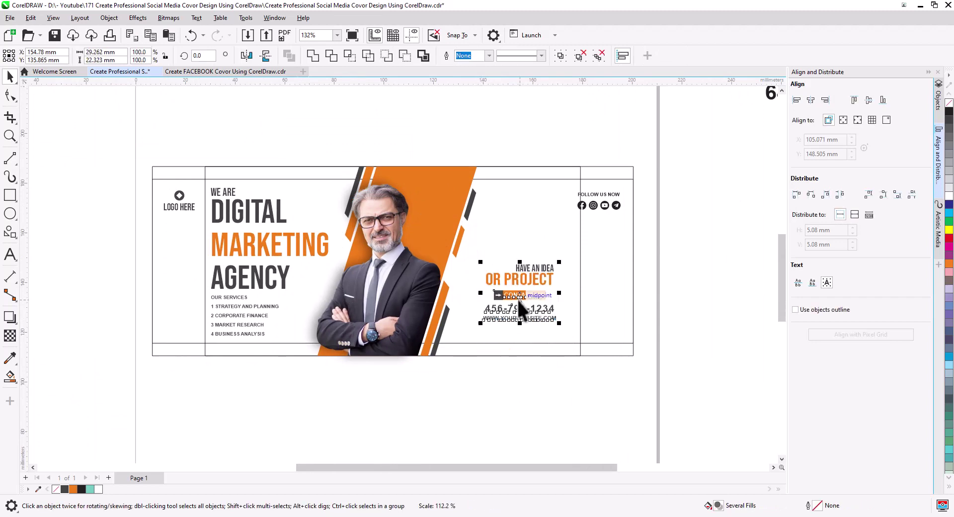
{"action": "left_click", "coordinate": [537, 348]}
Recolour the FOLLOW US NOW text and social icons dark grey.
{"action": "left_click", "coordinate": [605, 205]}
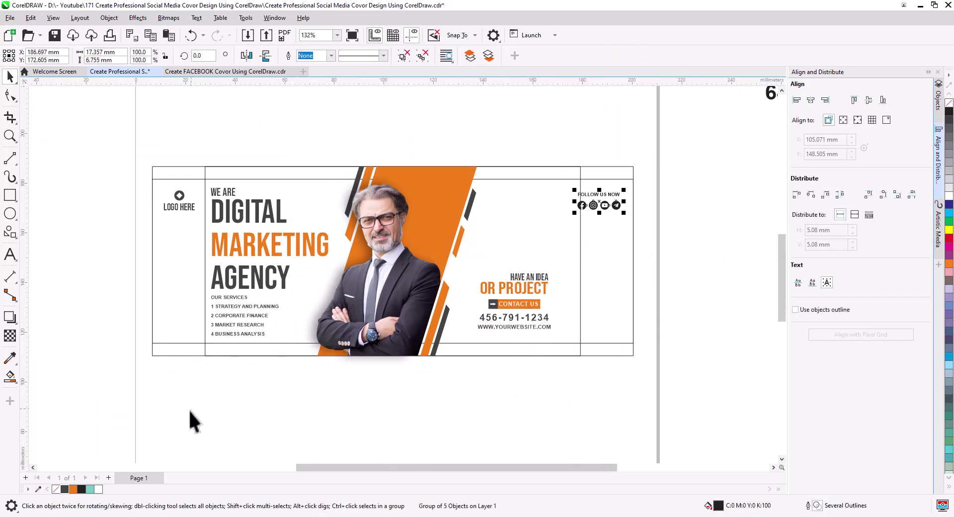
{"action": "left_click", "coordinate": [65, 489]}
{"action": "left_click", "coordinate": [444, 391]}
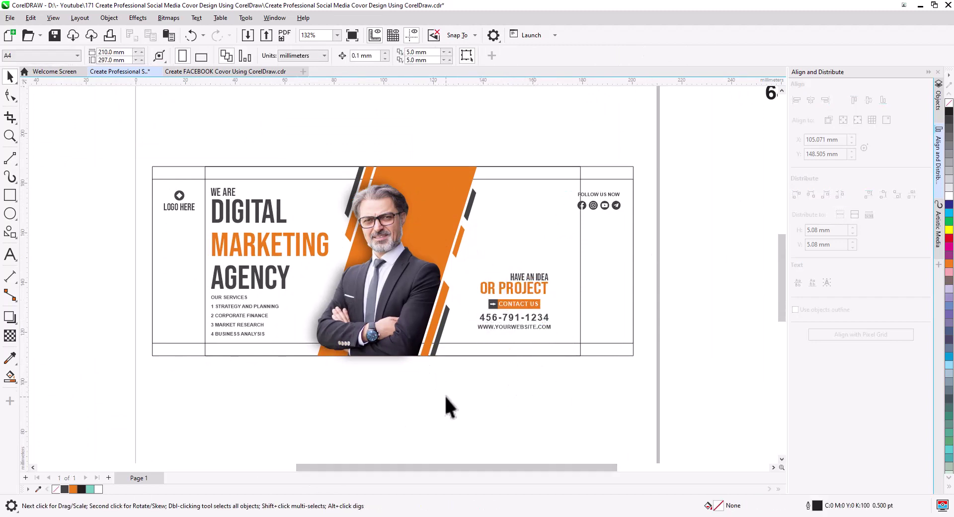
Centre the grouped slanted bands and portrait horizontally on the inner cover rectangle.
{"action": "left_click", "coordinate": [485, 372]}
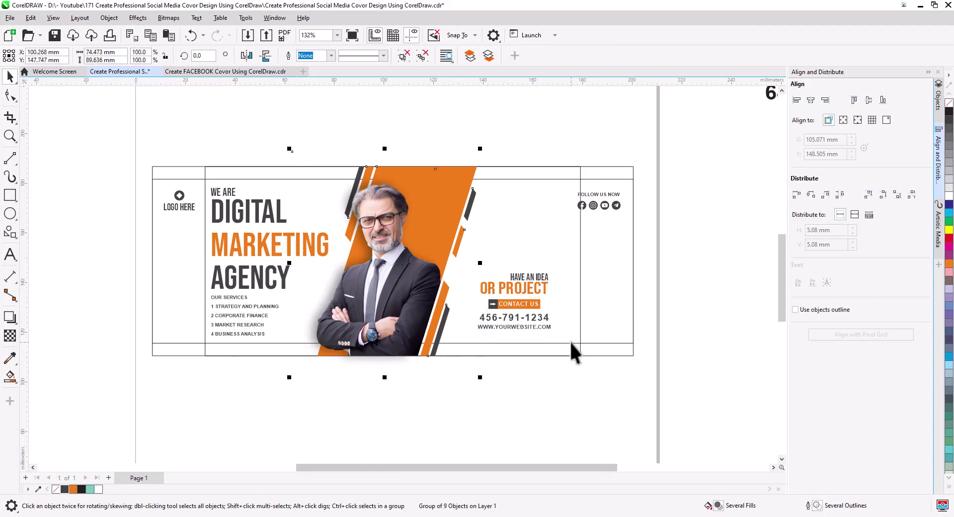
{"action": "left_click", "coordinate": [547, 348], "text": "shift"}
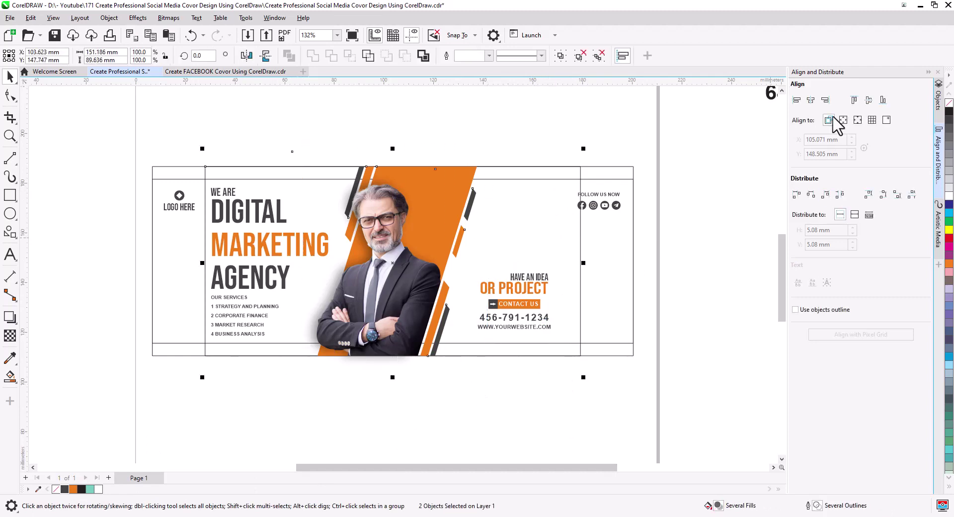
{"action": "left_click", "coordinate": [811, 99]}
{"action": "left_click", "coordinate": [510, 403]}
Move the DIGITAL MARKETING AGENCY headline and the services list together slightly to the right.
{"action": "scroll", "coordinate": [406, 345], "scroll_direction": "up", "scroll_amount": 1}
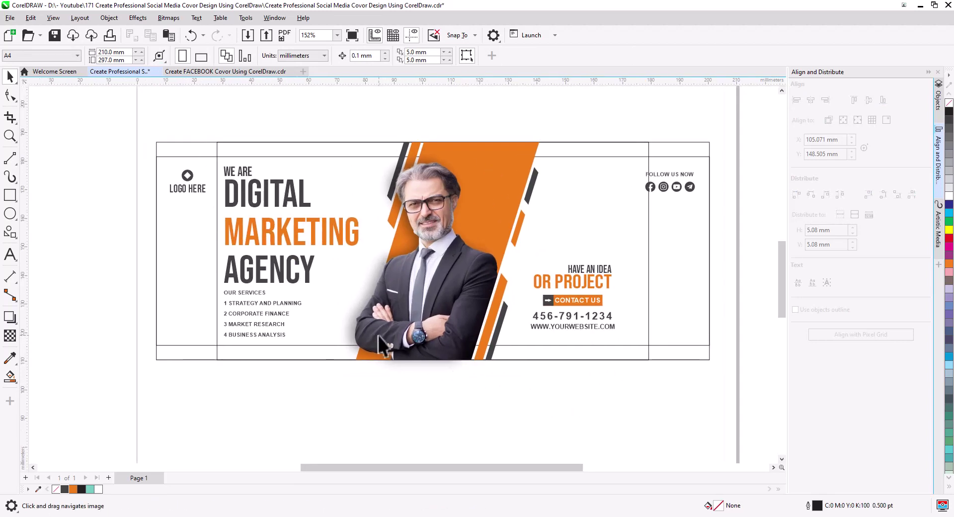
{"action": "left_click_drag", "start_coordinate": [209, 129], "coordinate": [377, 347]}
{"action": "left_click_drag", "start_coordinate": [327, 245], "coordinate": [334, 245]}
{"action": "left_click", "coordinate": [359, 375]}
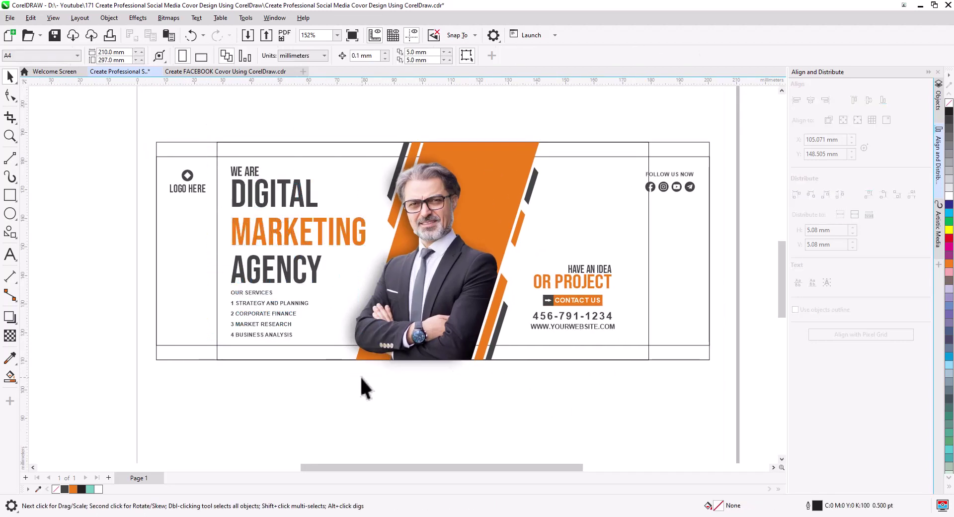
Fill the symbol above LOGO HERE with orange.
{"action": "left_click", "coordinate": [187, 175]}
{"action": "left_click", "coordinate": [270, 380]}
{"action": "scroll", "coordinate": [318, 395], "scroll_direction": "down", "scroll_amount": 1}
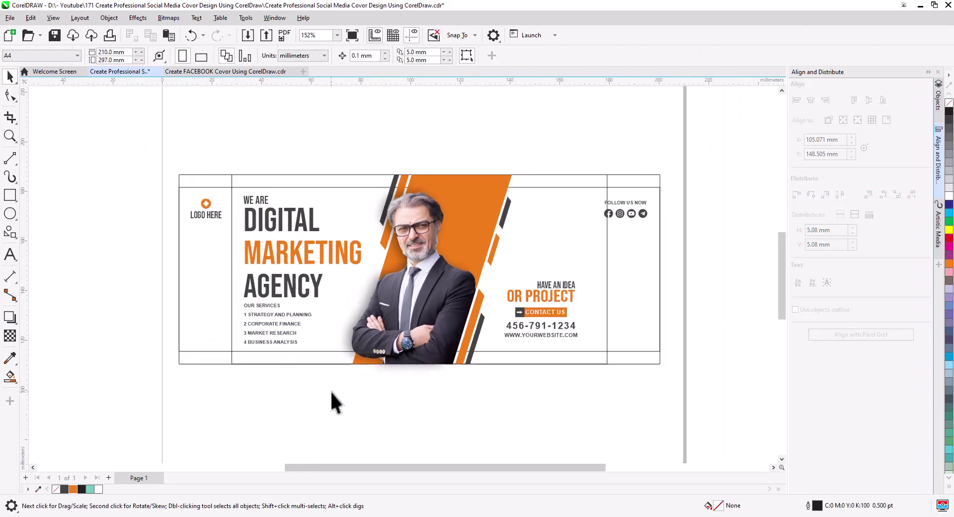
Fill the full-width cover background rectangle with 10% black.
{"action": "left_click", "coordinate": [611, 236]}
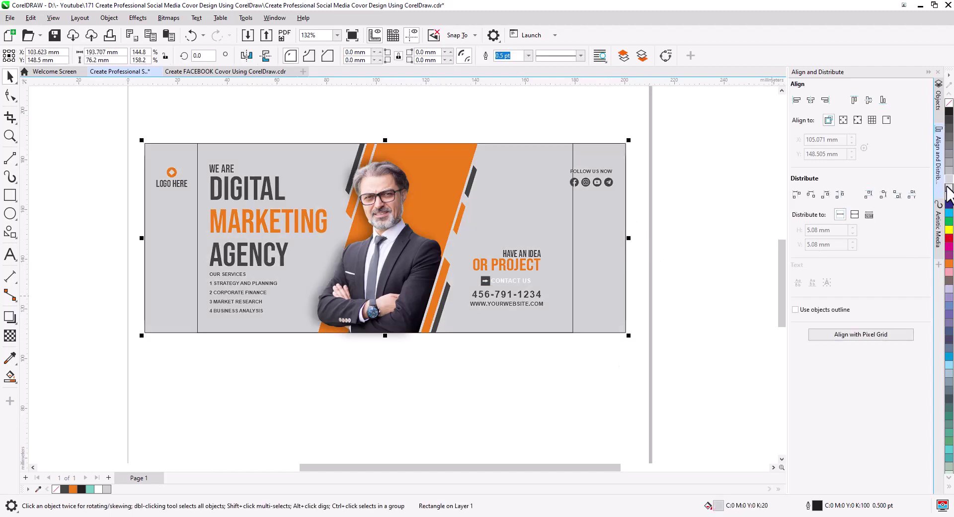
{"action": "left_click", "coordinate": [948, 204]}
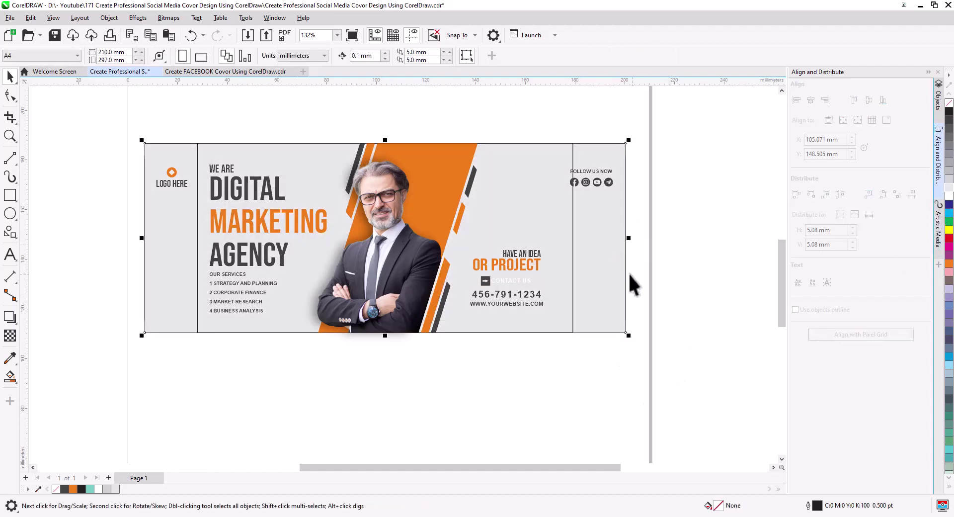
{"action": "left_click", "coordinate": [675, 318]}
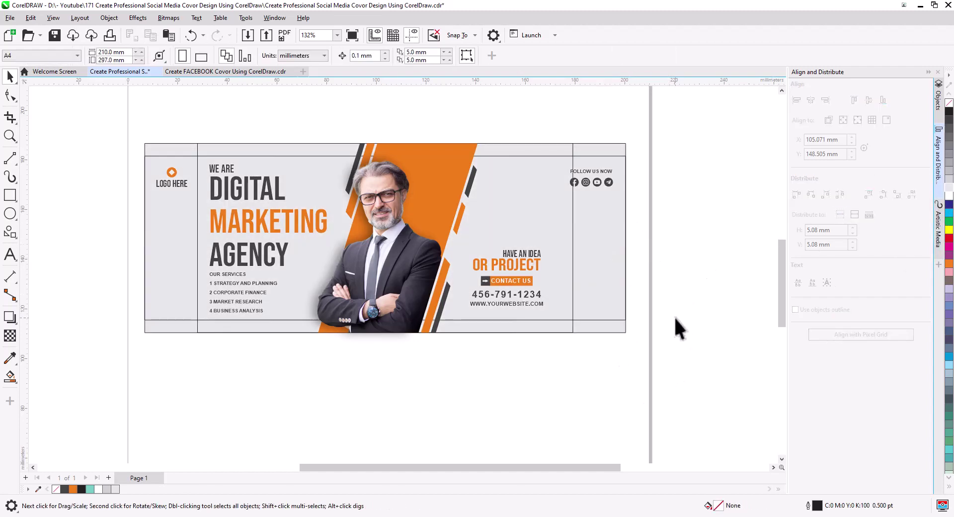
Lighten the background rectangle's uniform fill to a very pale grey using the HSB colour viewer.
{"action": "left_click", "coordinate": [621, 159]}
{"action": "double_click", "coordinate": [719, 506]}
{"action": "left_click_drag", "start_coordinate": [404, 118], "coordinate": [524, 118]}
{"action": "left_click", "coordinate": [462, 171]}
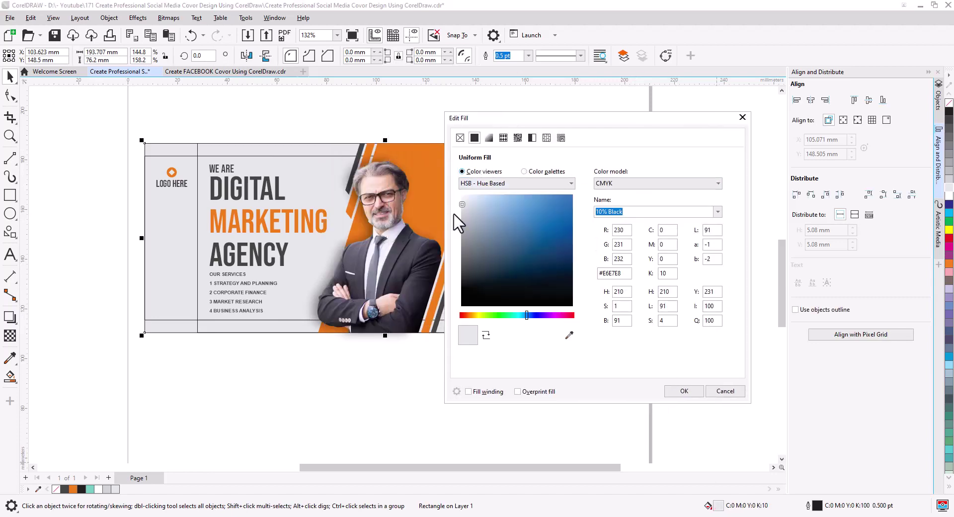
{"action": "left_click", "coordinate": [462, 202]}
{"action": "left_click", "coordinate": [462, 199]}
{"action": "left_click", "coordinate": [685, 392]}
{"action": "left_click", "coordinate": [479, 348]}
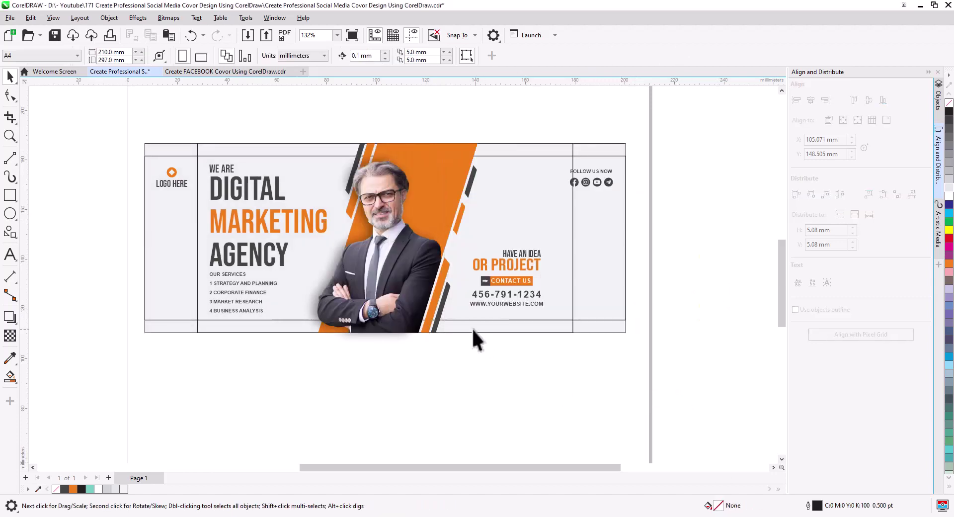
{"action": "scroll", "coordinate": [470, 343], "scroll_direction": "down", "scroll_amount": 1}
{"action": "left_click_drag", "start_coordinate": [467, 351], "coordinate": [496, 323]}
{"action": "scroll", "coordinate": [472, 225], "scroll_direction": "up", "scroll_amount": 4}
{"action": "scroll", "coordinate": [472, 226], "scroll_direction": "down", "scroll_amount": 1}
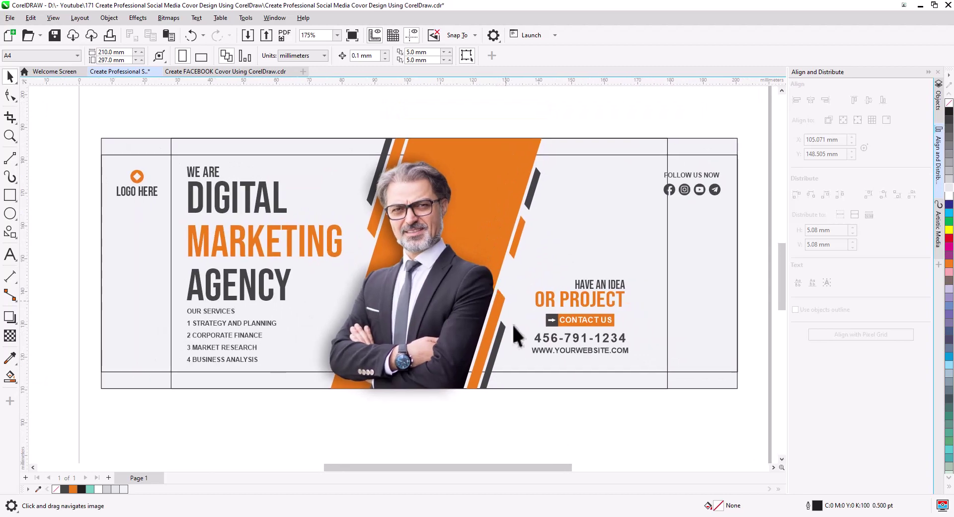